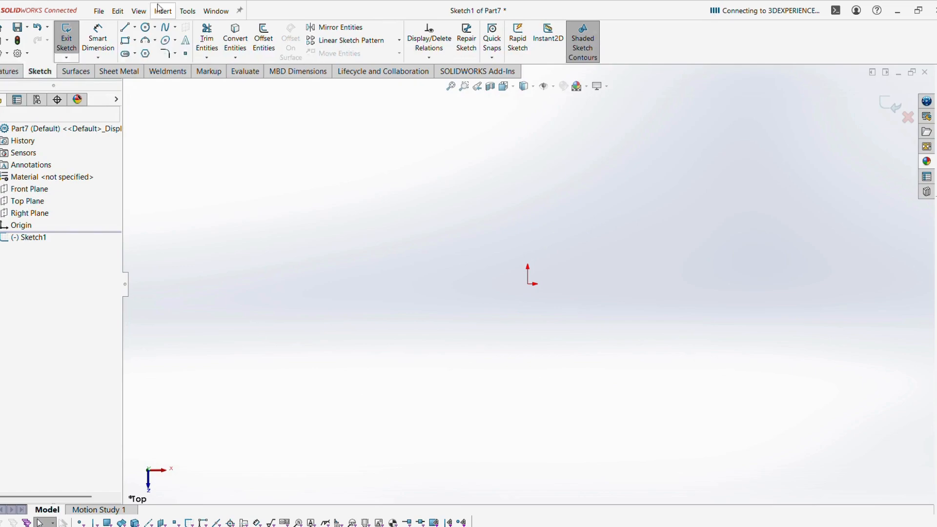
Draw two circles on the Top plane, one left and one right of the origin.
{"action": "left_click", "coordinate": [145, 28]}
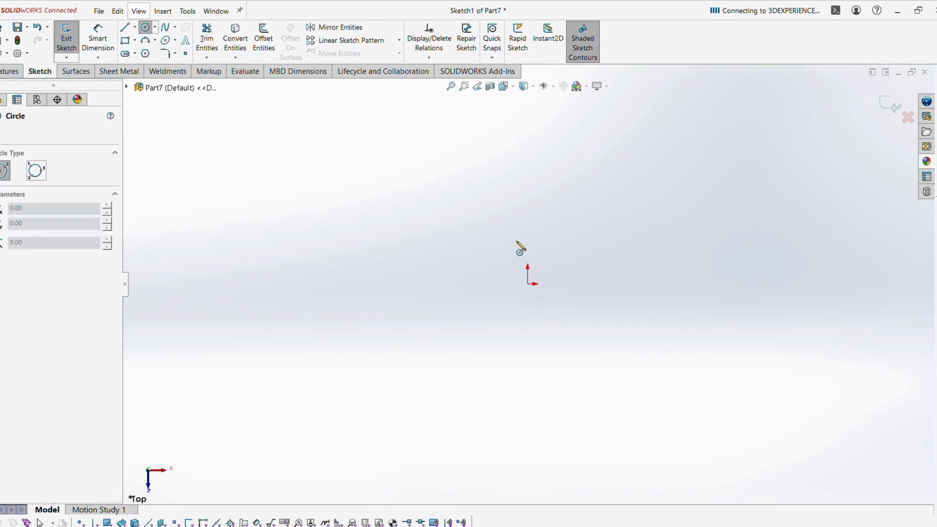
{"action": "left_click", "coordinate": [437, 284]}
{"action": "left_click", "coordinate": [479, 326]}
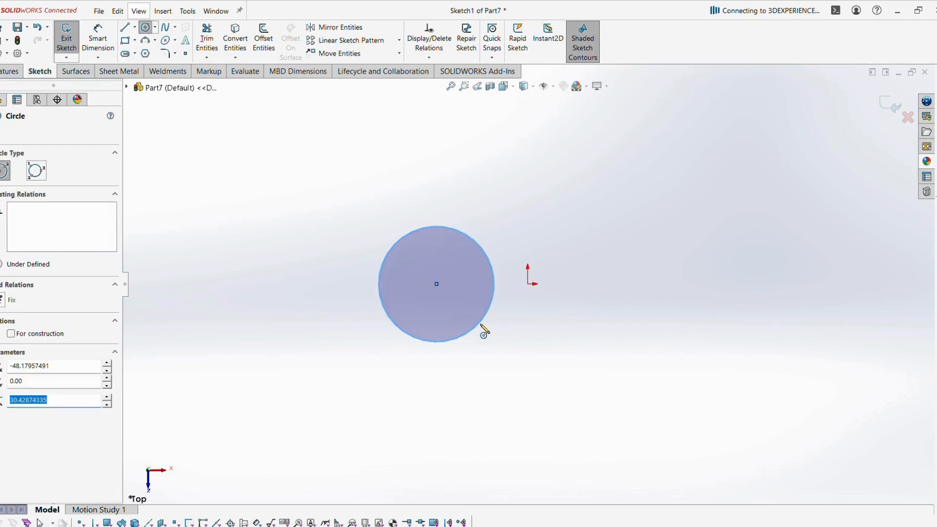
{"action": "left_click", "coordinate": [605, 283]}
{"action": "left_click", "coordinate": [621, 343]}
{"action": "key", "text": "Escape"}
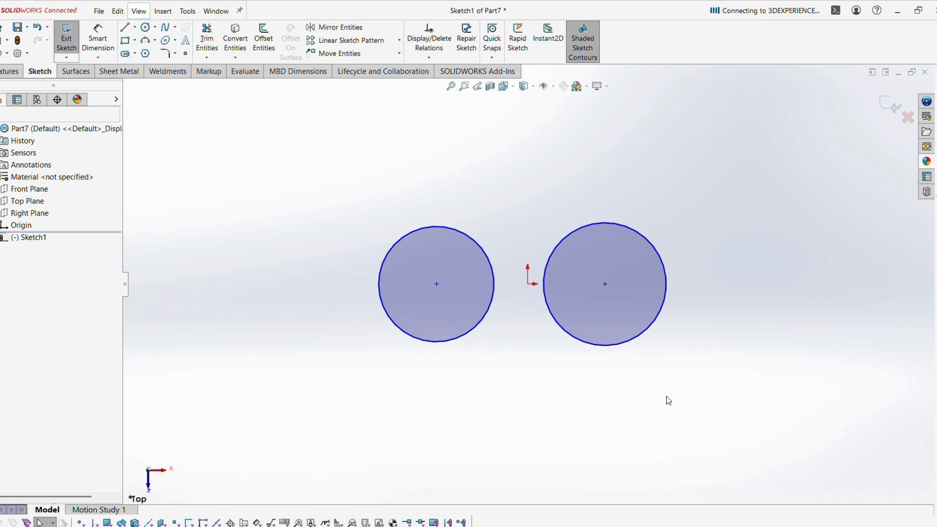
Add an Equal relation between the two circles.
{"action": "left_click", "coordinate": [486, 324]}
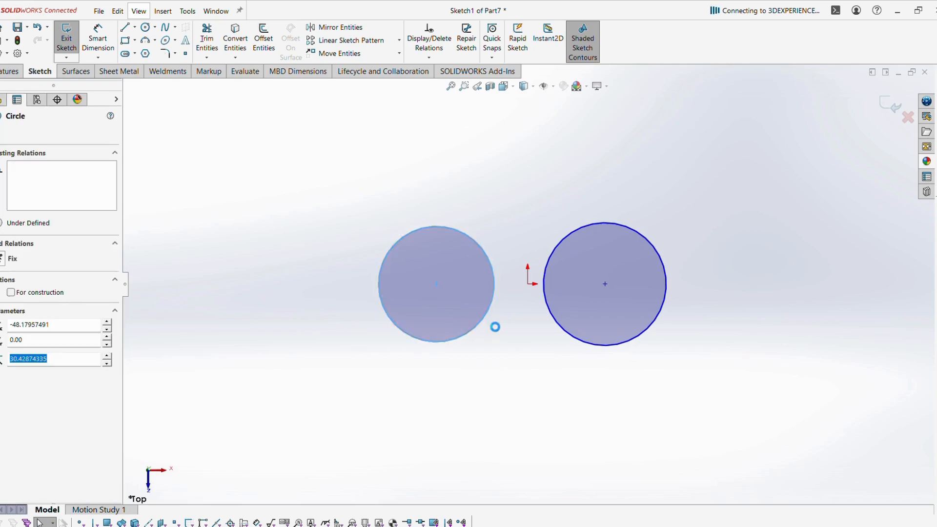
{"action": "left_click", "coordinate": [572, 340], "text": "ctrl"}
{"action": "left_click", "coordinate": [644, 291]}
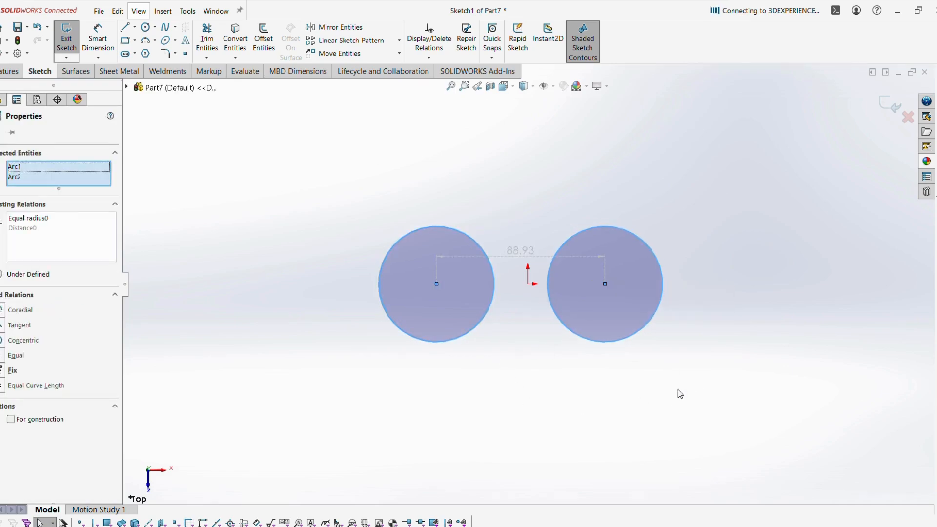
{"action": "left_click", "coordinate": [685, 409]}
Dimension the left circle's diameter to 44 mm.
{"action": "left_click", "coordinate": [98, 39]}
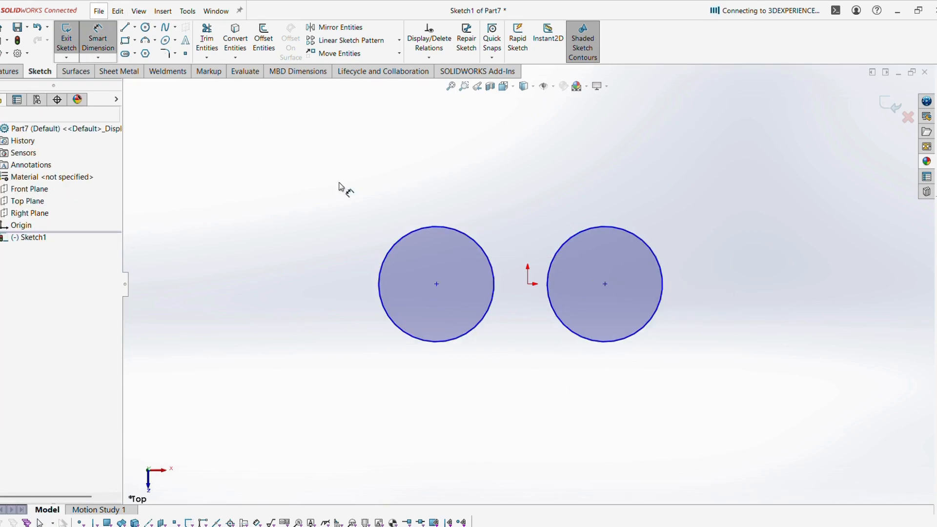
{"action": "left_click", "coordinate": [407, 337]}
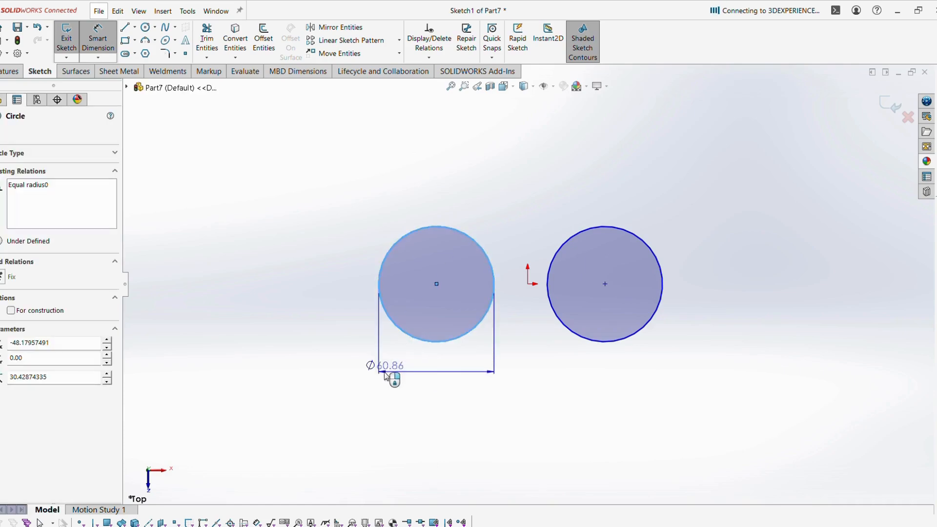
{"action": "left_click", "coordinate": [520, 428]}
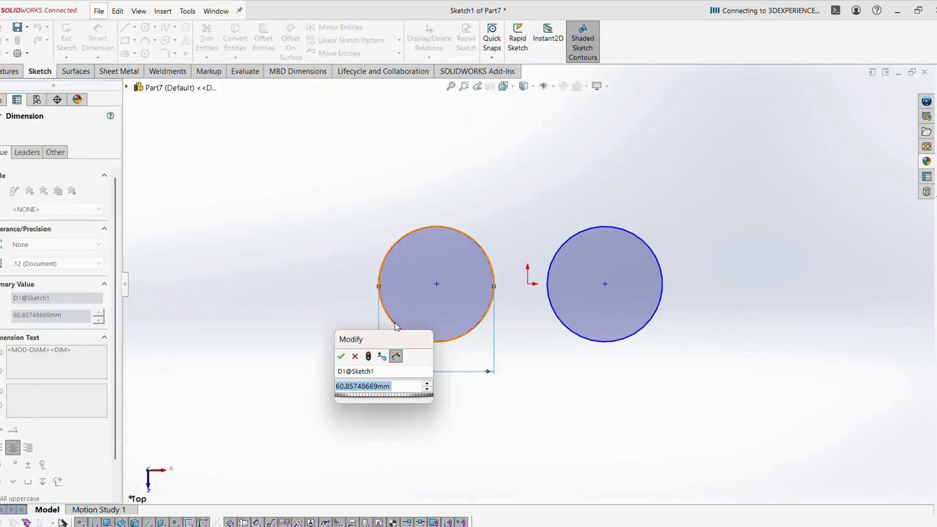
{"action": "type", "text": "44"}
{"action": "key", "text": "Return"}
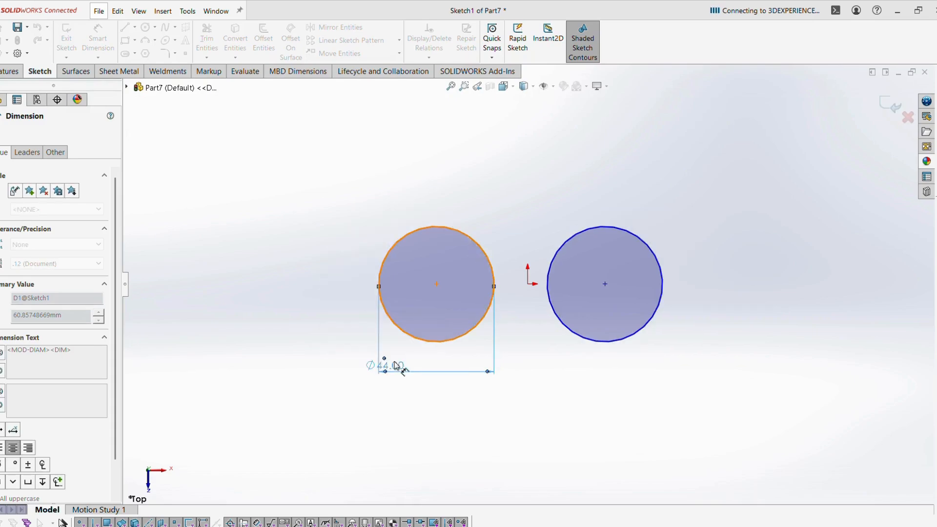
{"action": "key", "text": "Escape"}
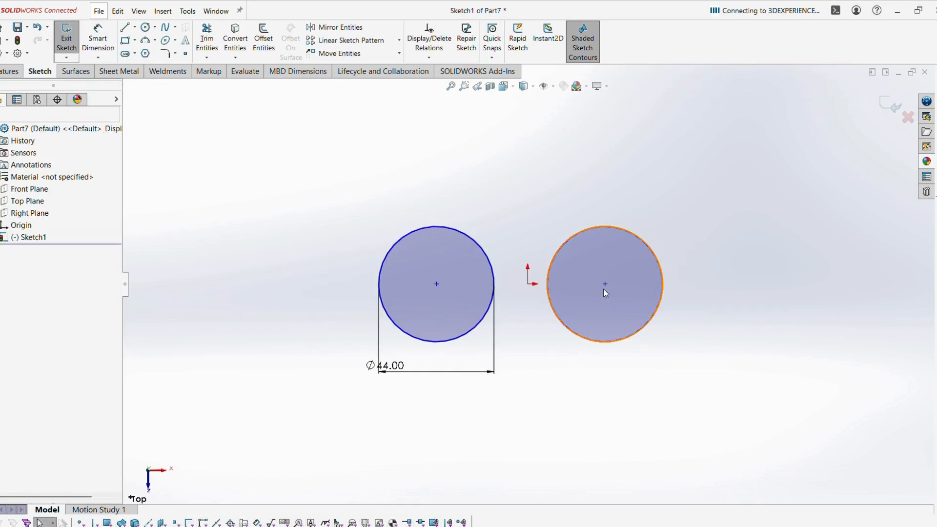
Align both circle centres horizontally with the origin.
{"action": "left_click_drag", "start_coordinate": [605, 284], "coordinate": [618, 306]}
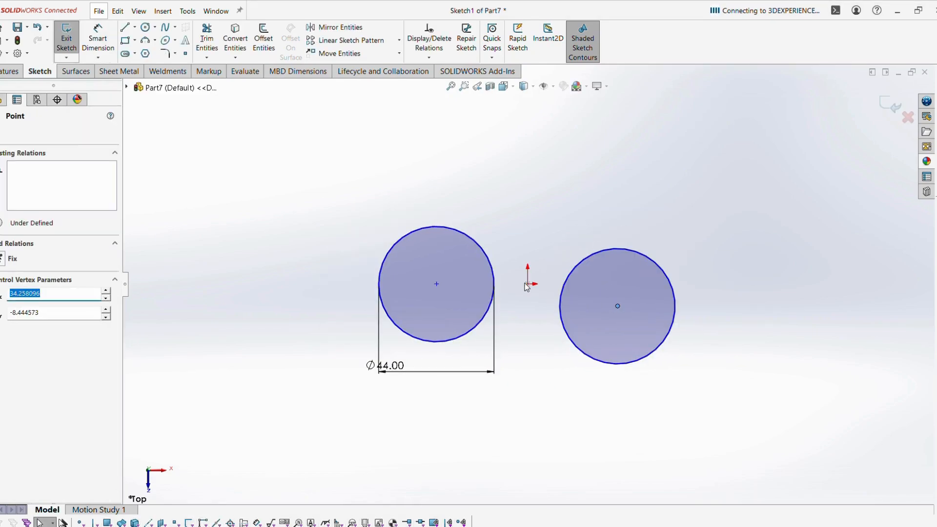
{"action": "left_click", "coordinate": [528, 284], "text": "ctrl"}
{"action": "left_click", "coordinate": [436, 284], "text": "ctrl"}
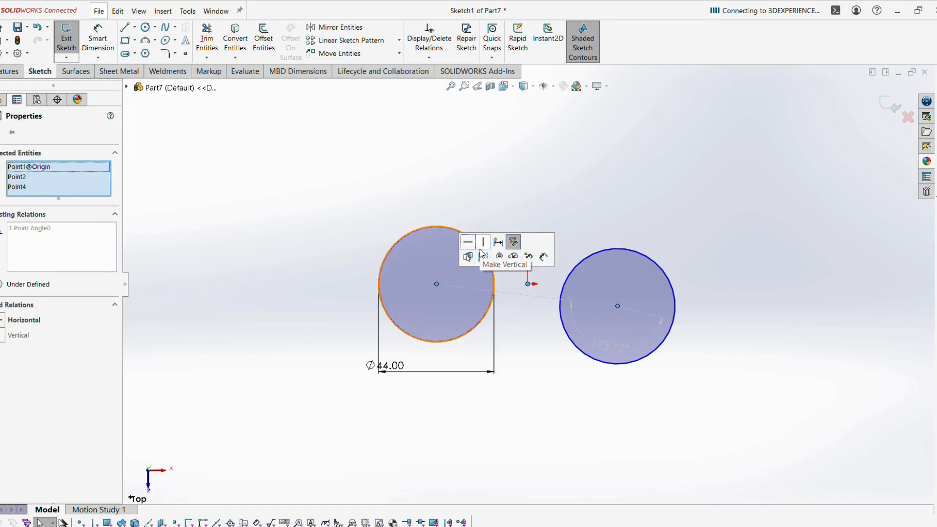
{"action": "left_click", "coordinate": [469, 246]}
{"action": "left_click", "coordinate": [481, 174]}
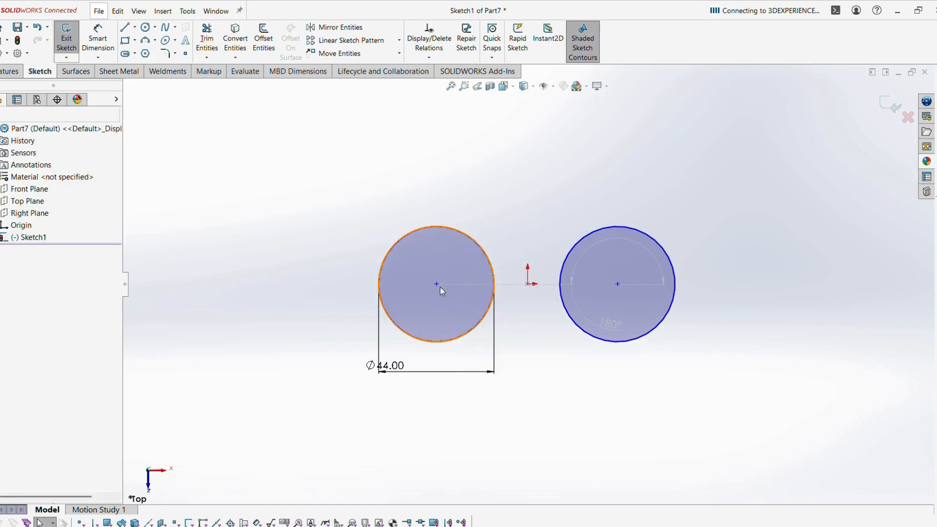
{"action": "mouse_move", "coordinate": [440, 287]}
{"action": "left_mouse_down"}
{"action": "mouse_move", "coordinate": [401, 288]}
{"action": "mouse_move", "coordinate": [444, 288]}
{"action": "left_mouse_up"}
{"action": "left_click", "coordinate": [247, 226]}
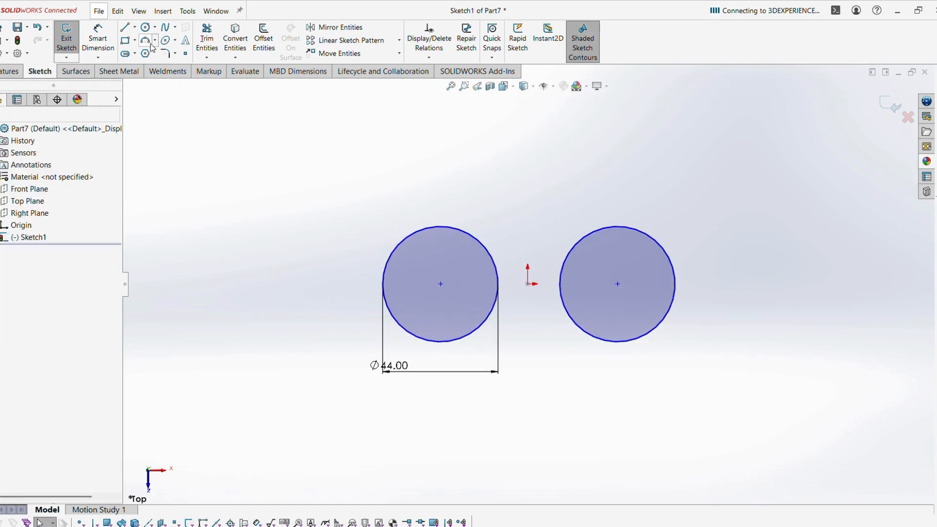
Draw a third, larger circle centred above the origin.
{"action": "left_click", "coordinate": [145, 27]}
{"action": "left_click", "coordinate": [528, 180]}
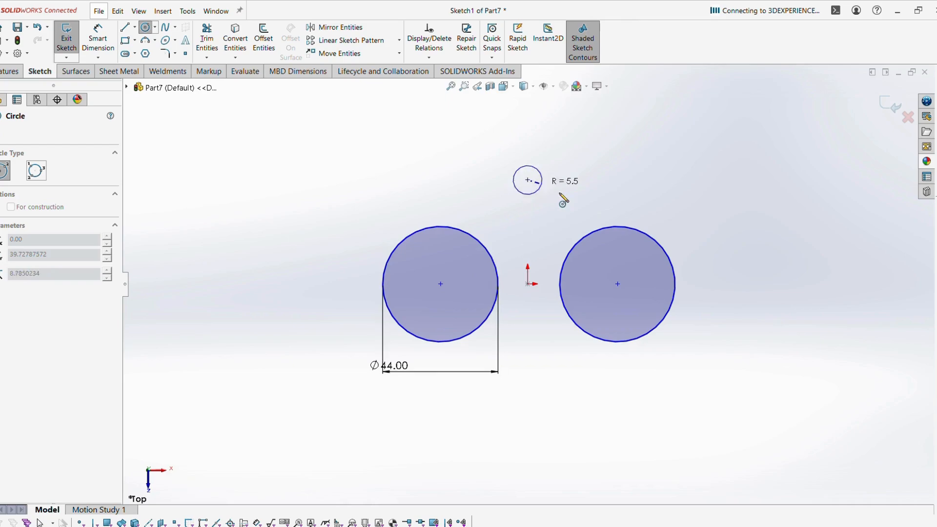
{"action": "left_click", "coordinate": [604, 197]}
{"action": "key", "text": "Escape"}
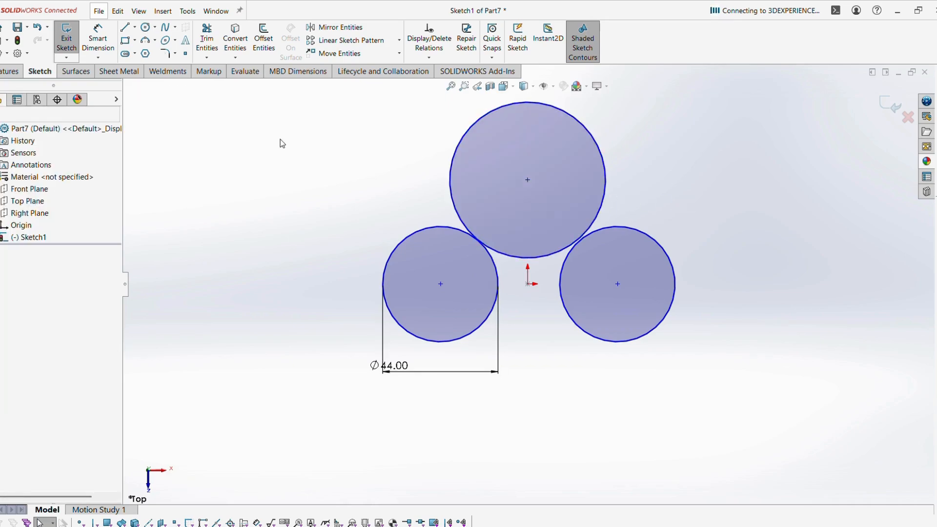
Dimension the top circle's diameter to 70 mm.
{"action": "left_click", "coordinate": [98, 39]}
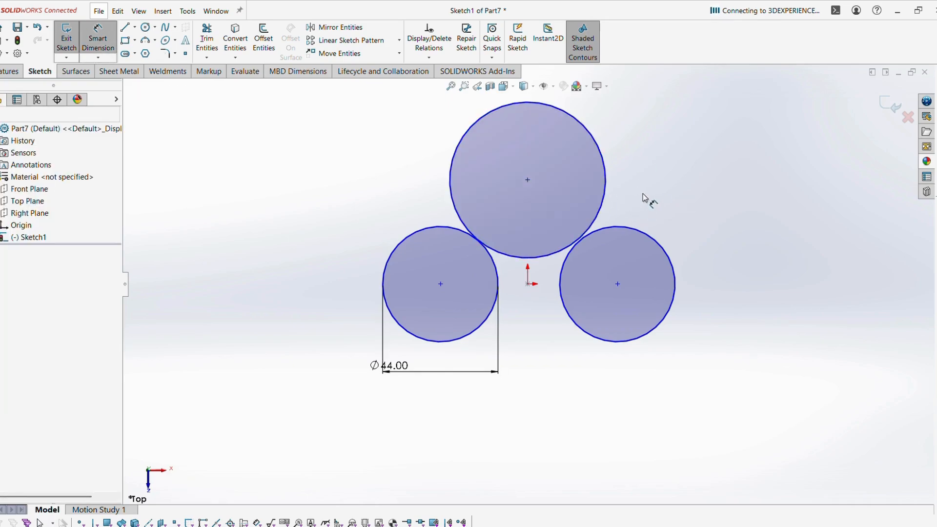
{"action": "left_click", "coordinate": [609, 191]}
{"action": "left_click", "coordinate": [781, 286]}
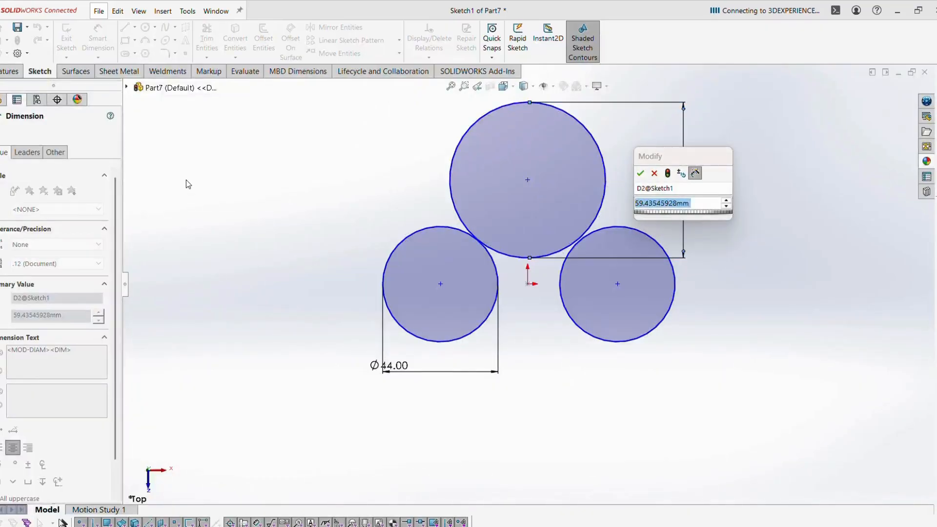
{"action": "left_click", "coordinate": [654, 205]}
{"action": "double_click", "coordinate": [654, 204]}
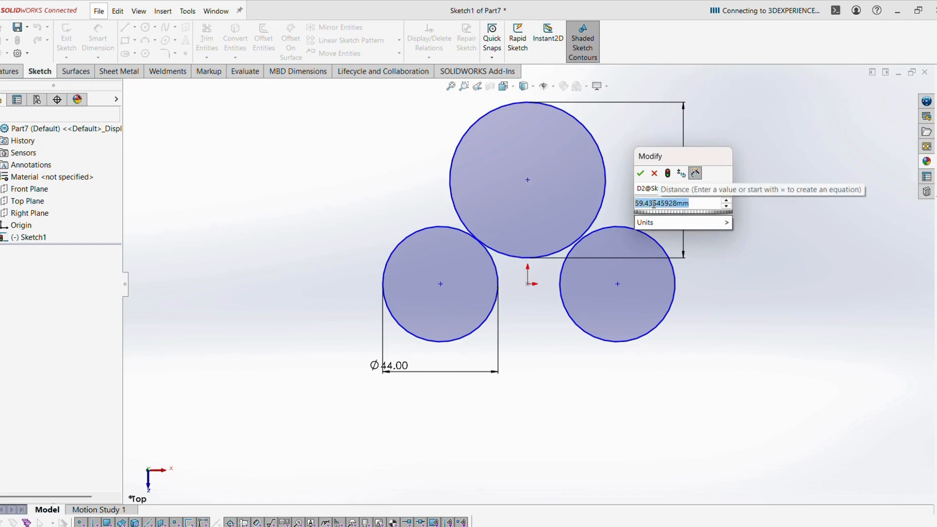
{"action": "type", "text": "70"}
{"action": "key", "text": "Return"}
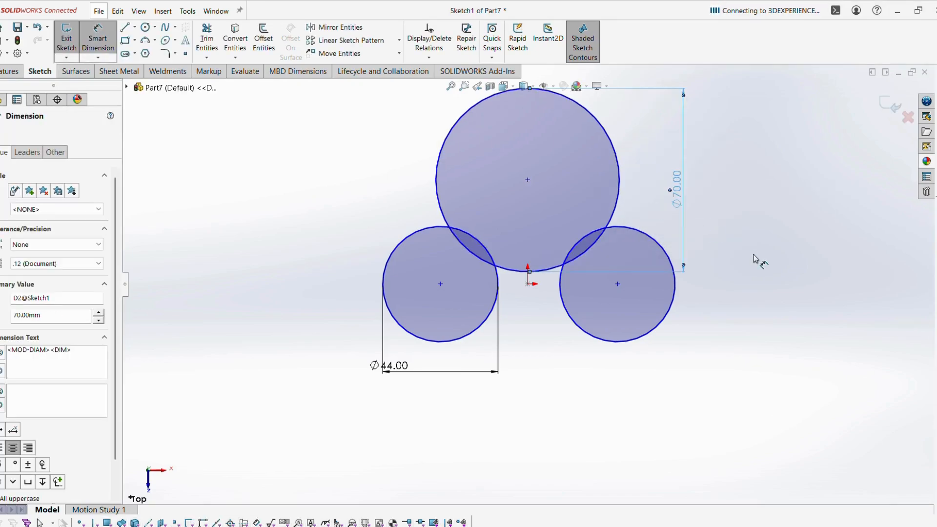
{"action": "key", "text": "Escape"}
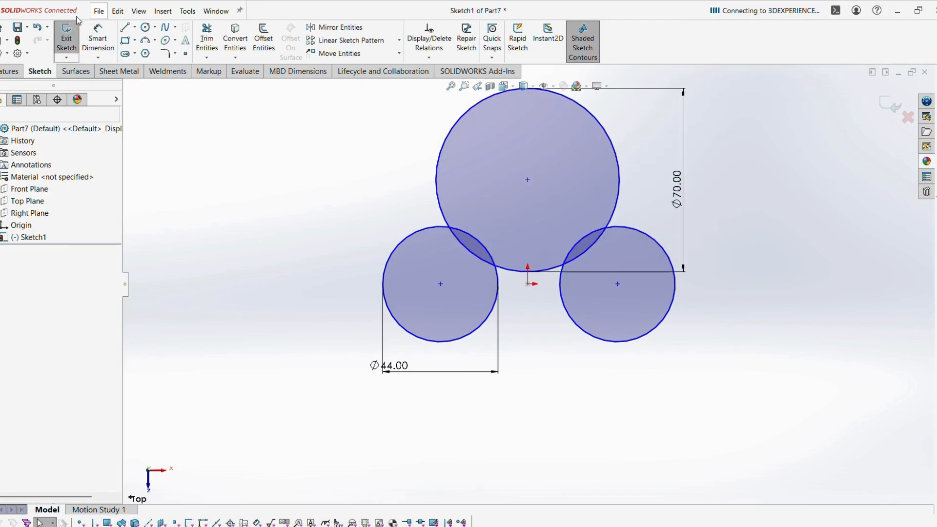
Draw a vertical centerline from the origin up to the top circle's bottom edge.
{"action": "left_click", "coordinate": [134, 27]}
{"action": "left_click", "coordinate": [149, 54]}
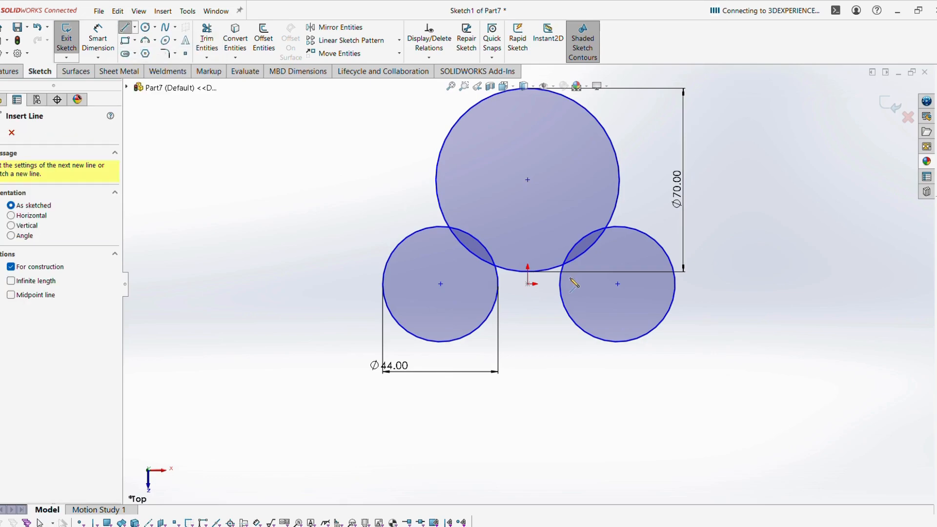
{"action": "left_click", "coordinate": [528, 283]}
{"action": "scroll", "coordinate": [529, 283], "scroll_direction": "down", "scroll_amount": 4}
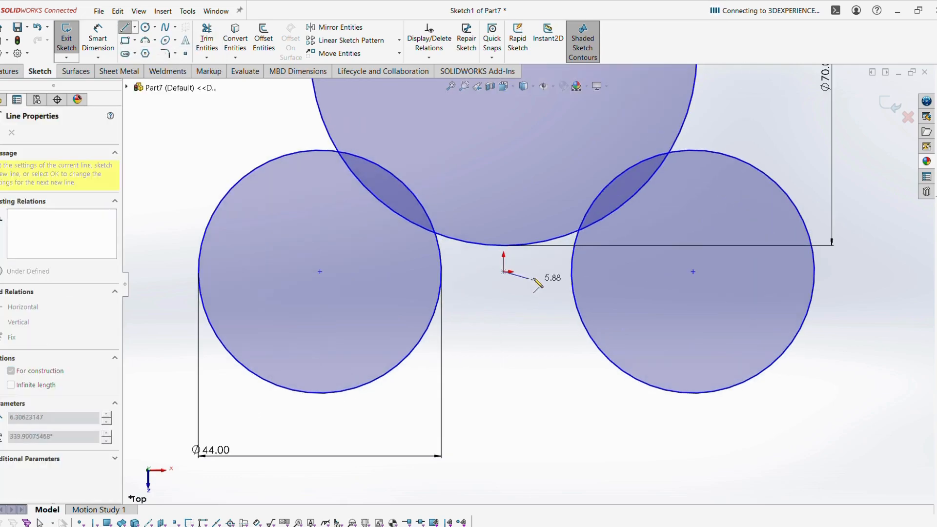
{"action": "left_click", "coordinate": [504, 245]}
{"action": "key", "text": "Escape"}
{"action": "scroll", "coordinate": [513, 360], "scroll_direction": "up", "scroll_amount": 4}
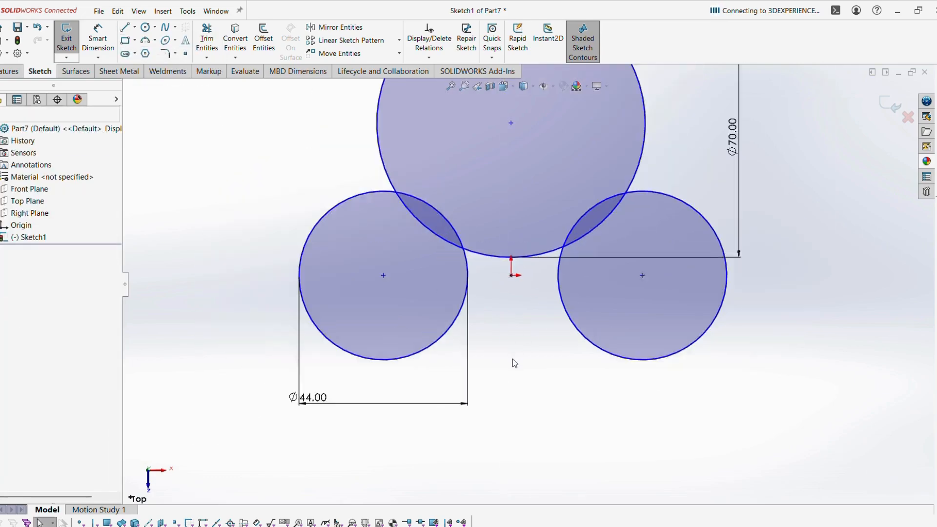
Place a length dimension on the centerline.
{"action": "left_click", "coordinate": [114, 44]}
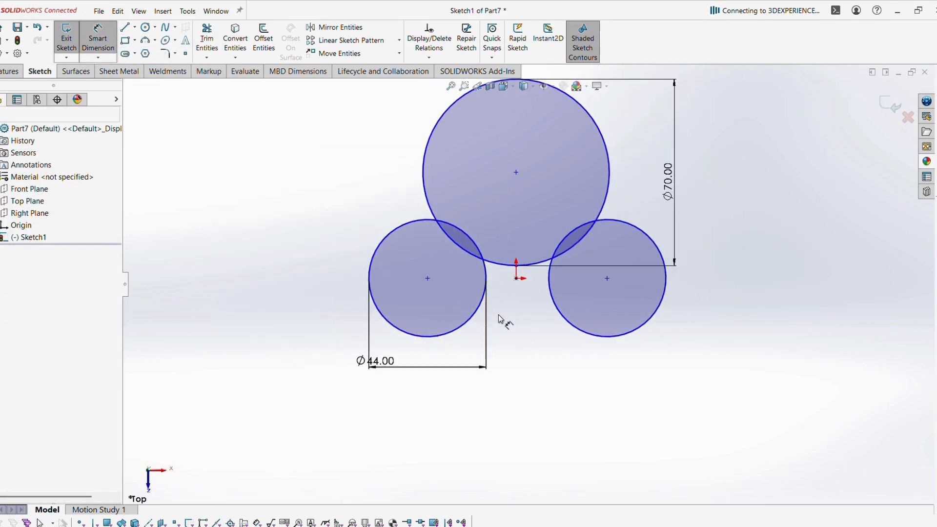
{"action": "left_click", "coordinate": [516, 272]}
{"action": "left_click", "coordinate": [742, 287]}
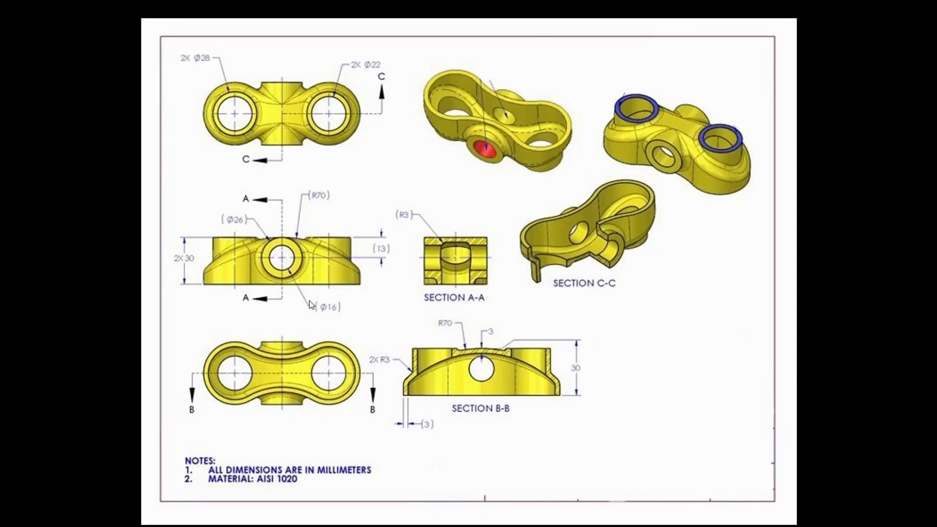
Set the centerline length to 16 mm.
{"action": "key", "text": "alt+Tab"}
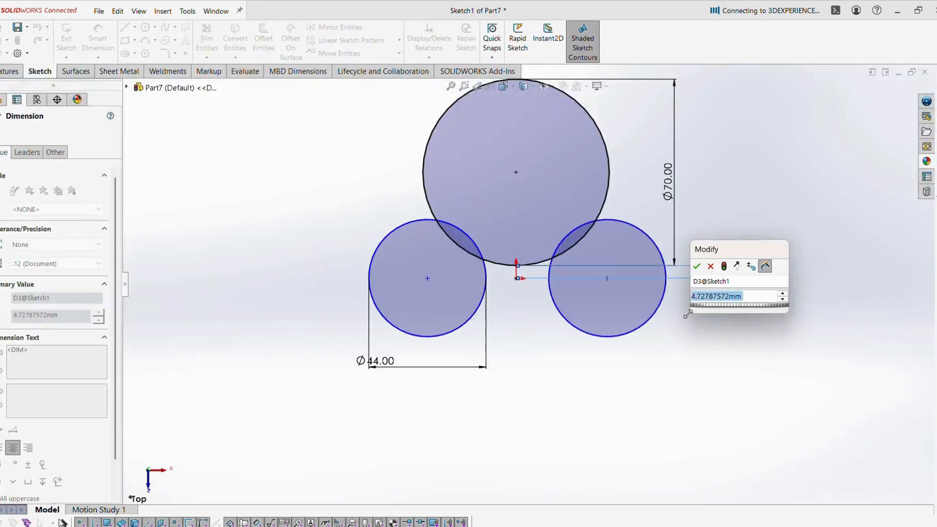
{"action": "type", "text": "16"}
{"action": "key", "text": "Return"}
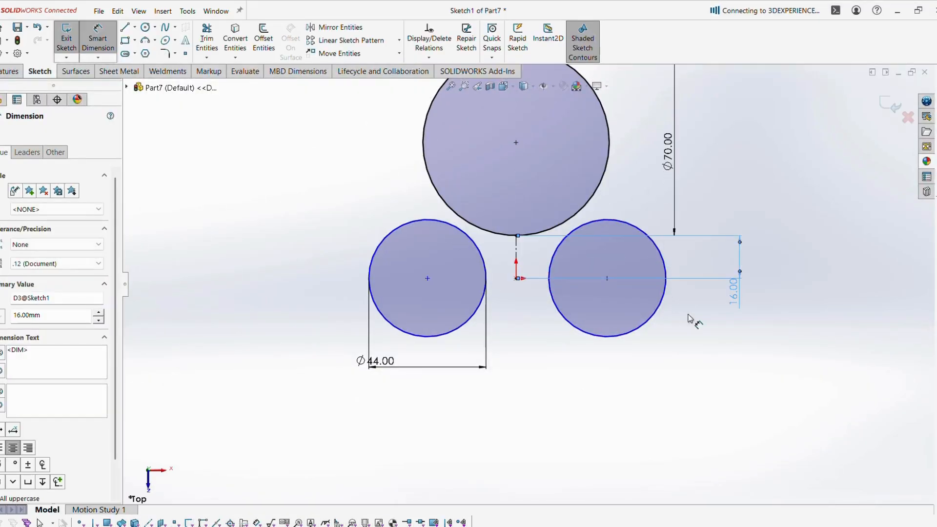
{"action": "key", "text": "Escape"}
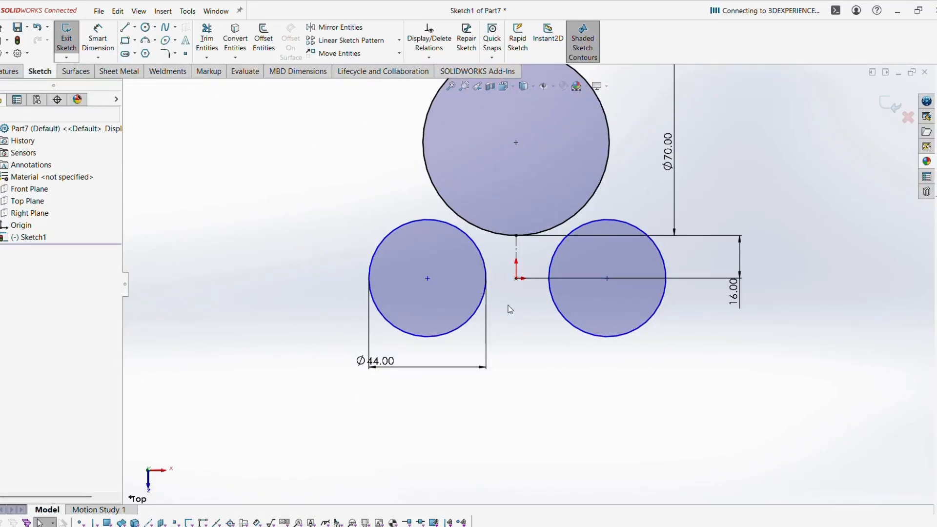
Make both Ø44 side circles tangent to the Ø70 top circle.
{"action": "left_click", "coordinate": [486, 266]}
{"action": "left_click", "coordinate": [493, 233], "text": "ctrl"}
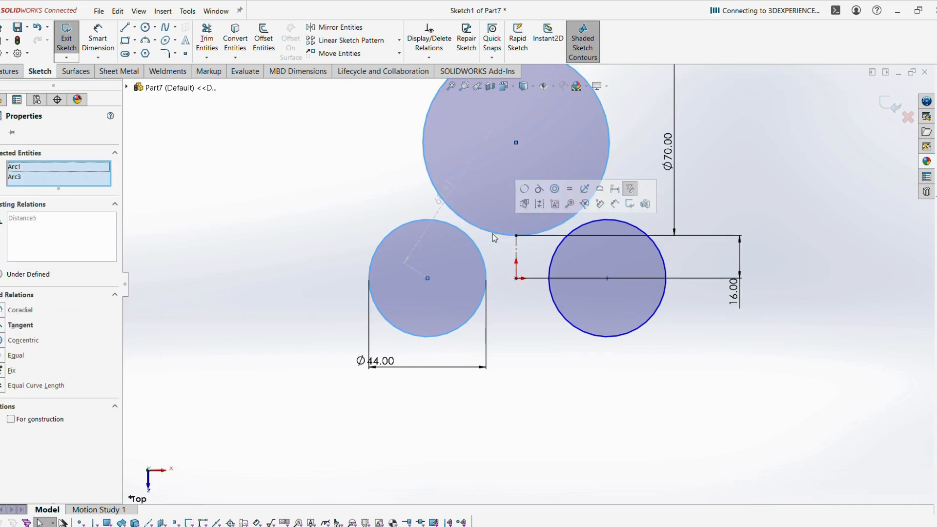
{"action": "left_click", "coordinate": [538, 188]}
{"action": "left_click", "coordinate": [535, 368]}
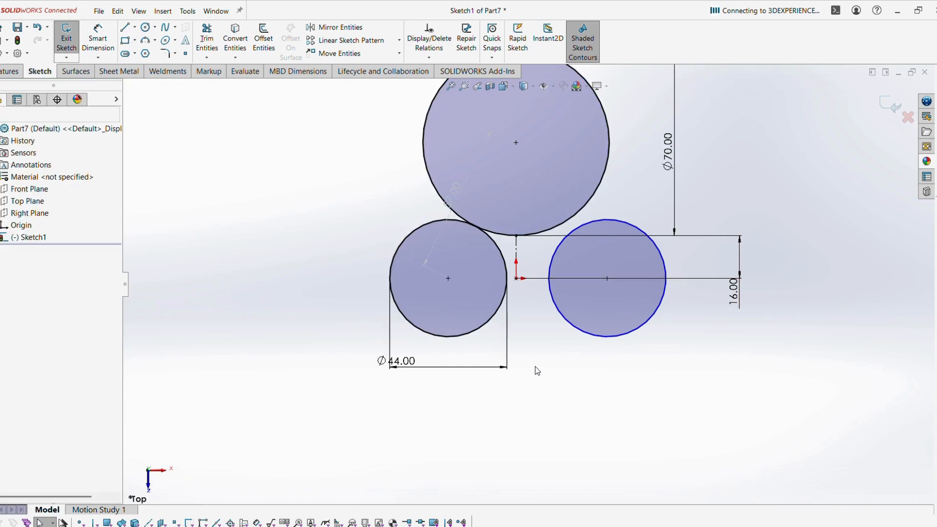
{"action": "left_click", "coordinate": [560, 317]}
{"action": "left_click", "coordinate": [540, 233], "text": "ctrl"}
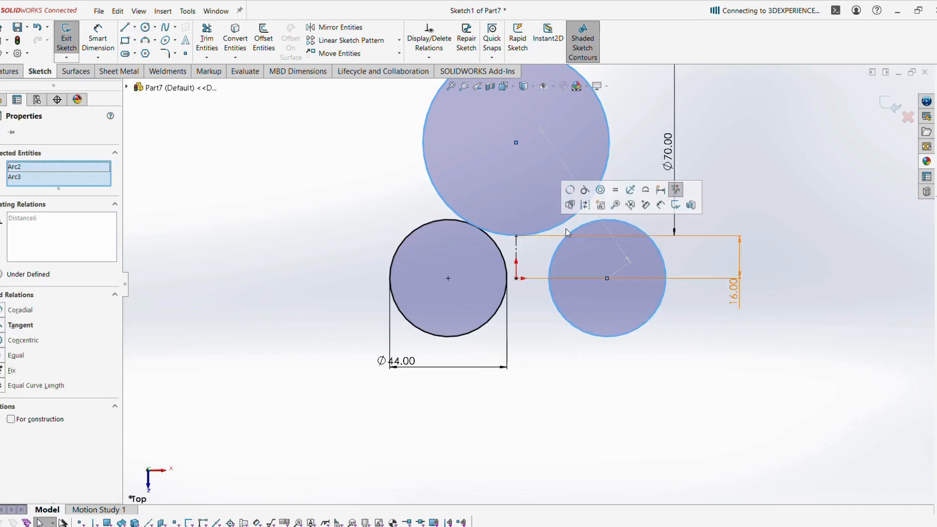
{"action": "left_click", "coordinate": [583, 191]}
{"action": "left_click", "coordinate": [560, 423]}
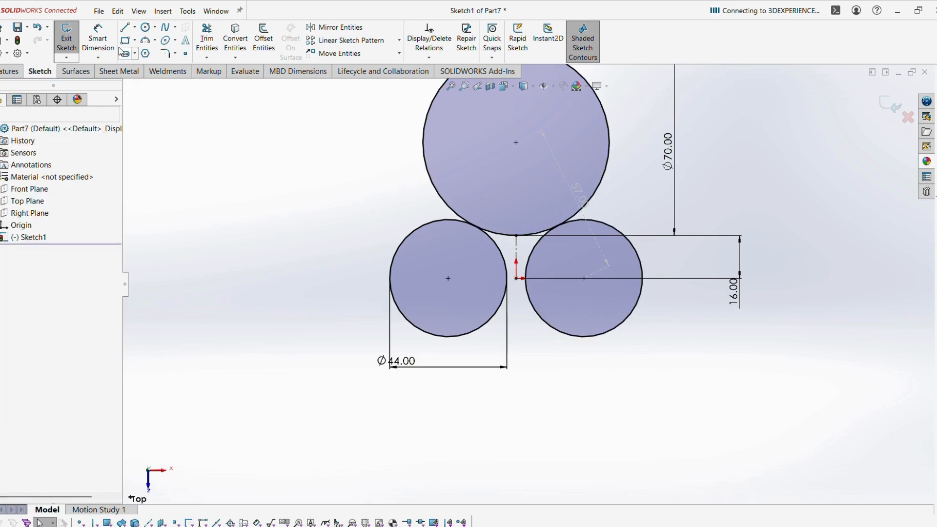
Draw a horizontal line rightward from the origin.
{"action": "left_click", "coordinate": [136, 27]}
{"action": "left_click", "coordinate": [146, 33]}
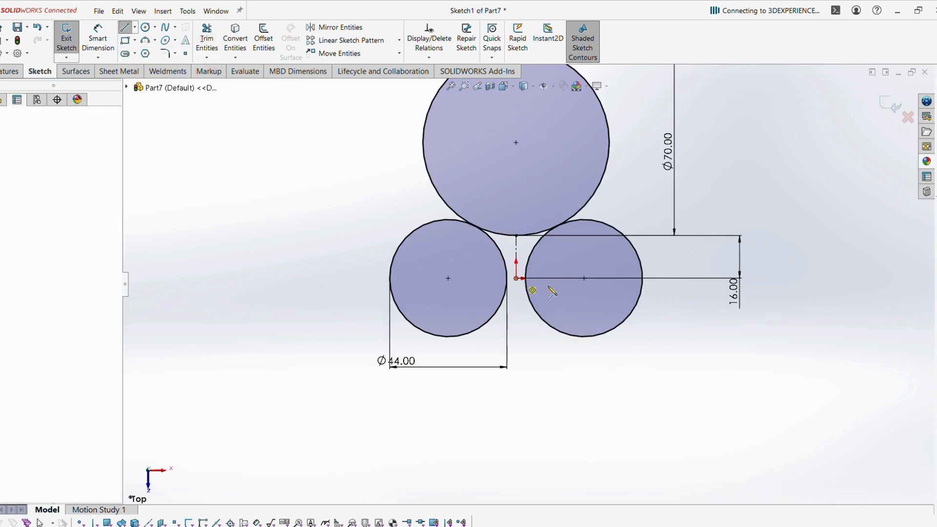
{"action": "left_click_drag", "start_coordinate": [516, 279], "coordinate": [661, 278]}
{"action": "key", "text": "Escape"}
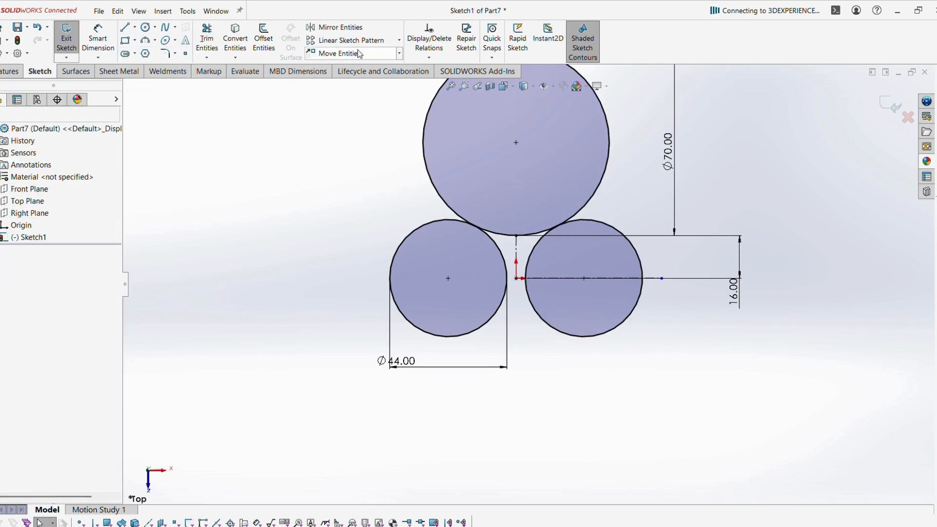
Mirror the Ø70 top circle about the horizontal line.
{"action": "left_click", "coordinate": [341, 27]}
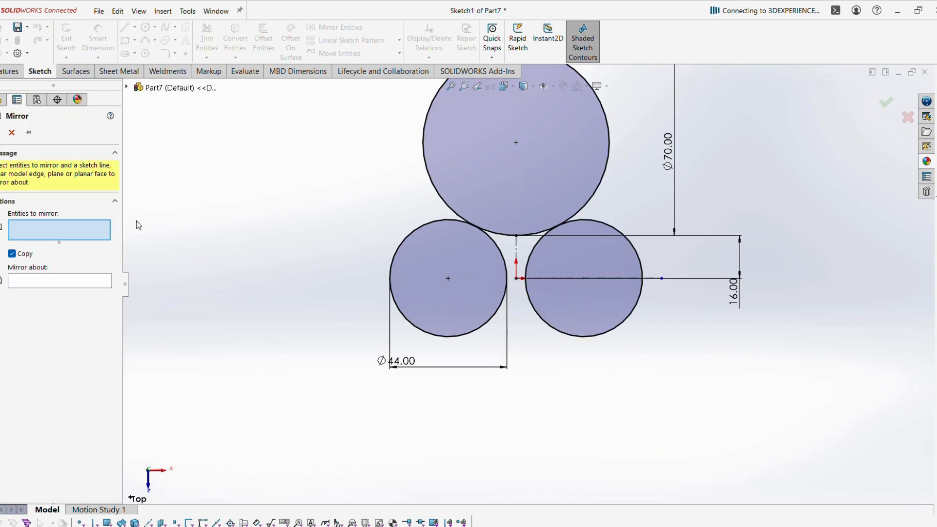
{"action": "left_click", "coordinate": [443, 210]}
{"action": "left_click", "coordinate": [63, 282]}
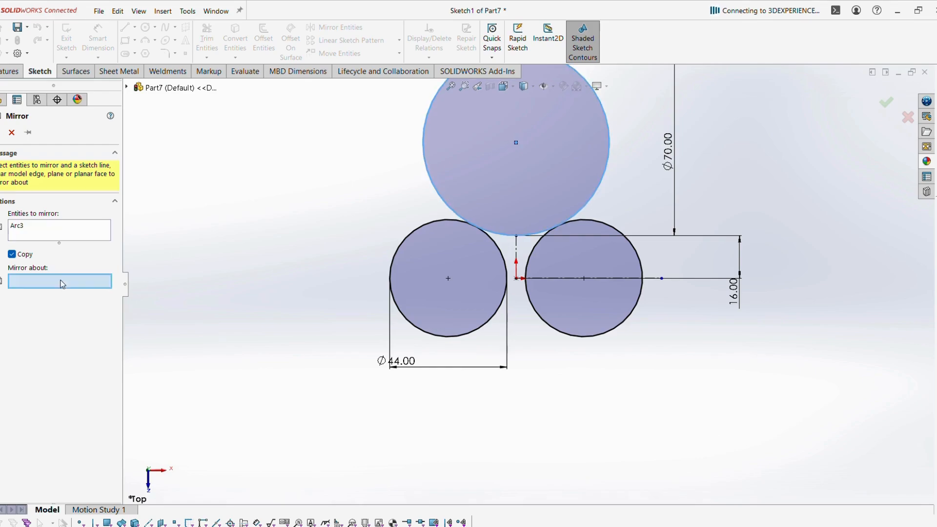
{"action": "left_click", "coordinate": [657, 279]}
{"action": "left_click", "coordinate": [1, 132]}
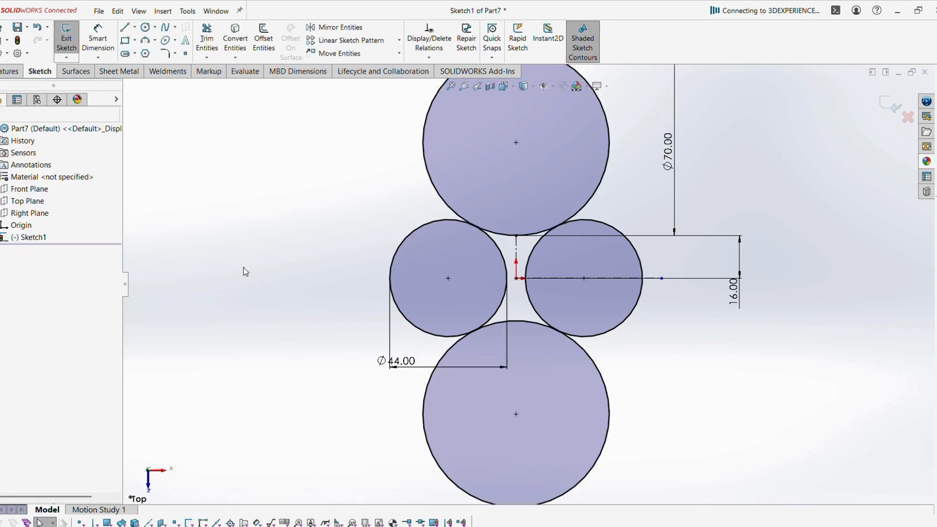
{"action": "scroll", "coordinate": [261, 282], "scroll_direction": "up", "scroll_amount": 1}
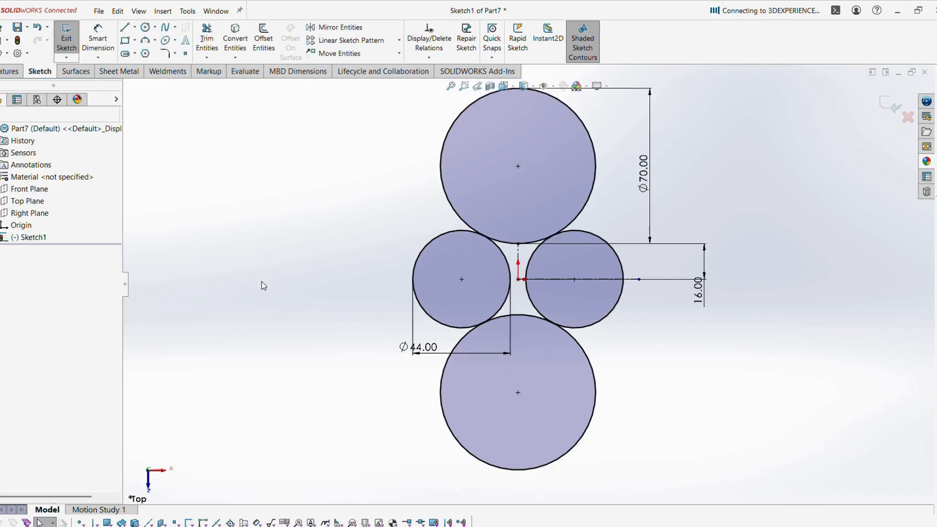
Trim the large circles and inner arcs into a dumbbell outline and exit the sketch.
{"action": "left_click", "coordinate": [207, 39]}
{"action": "left_click", "coordinate": [445, 193]}
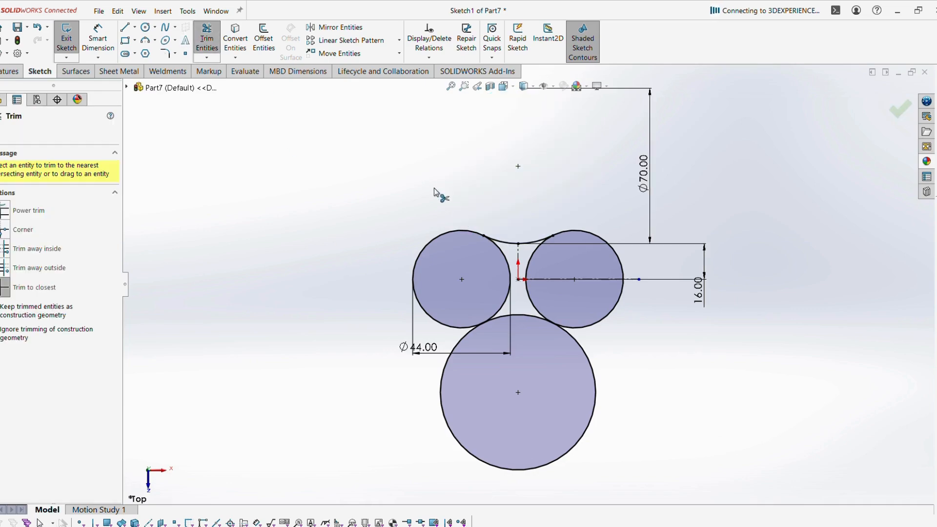
{"action": "left_click", "coordinate": [445, 424]}
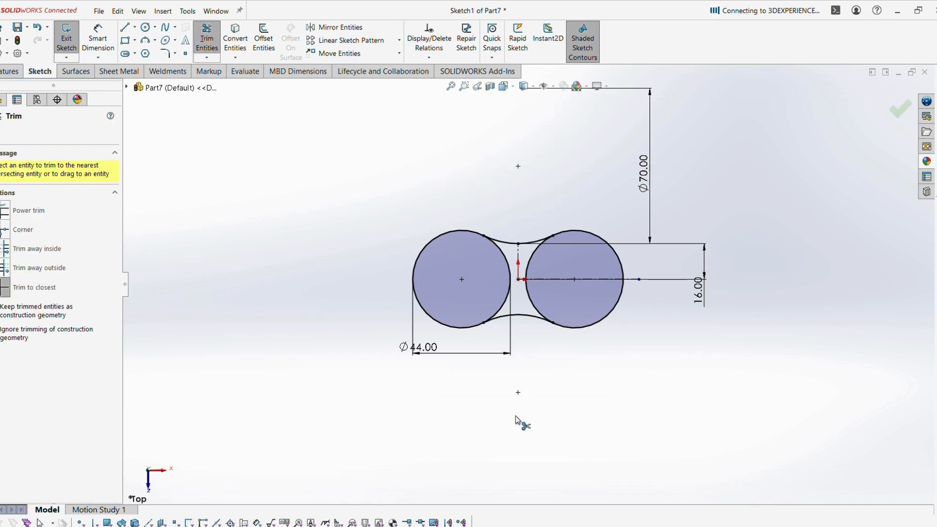
{"action": "left_click", "coordinate": [510, 294]}
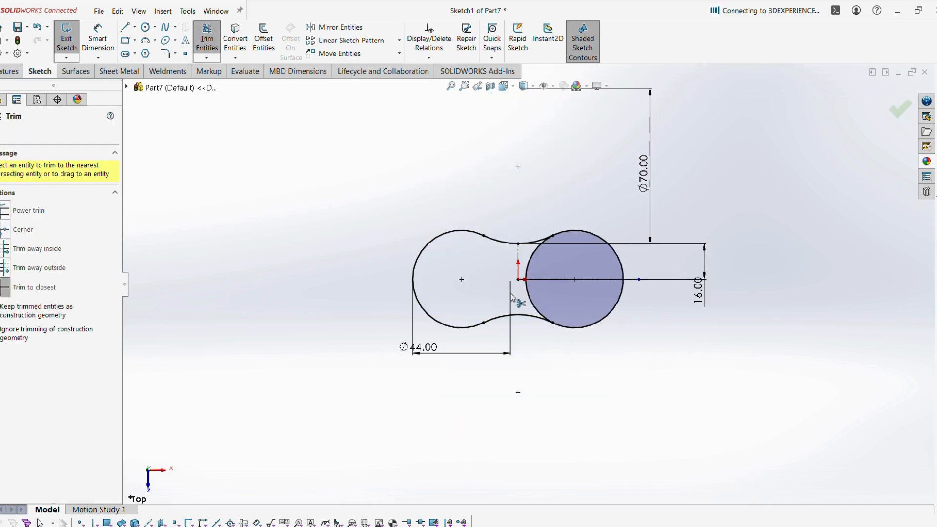
{"action": "left_click", "coordinate": [527, 274]}
{"action": "key", "text": "Escape"}
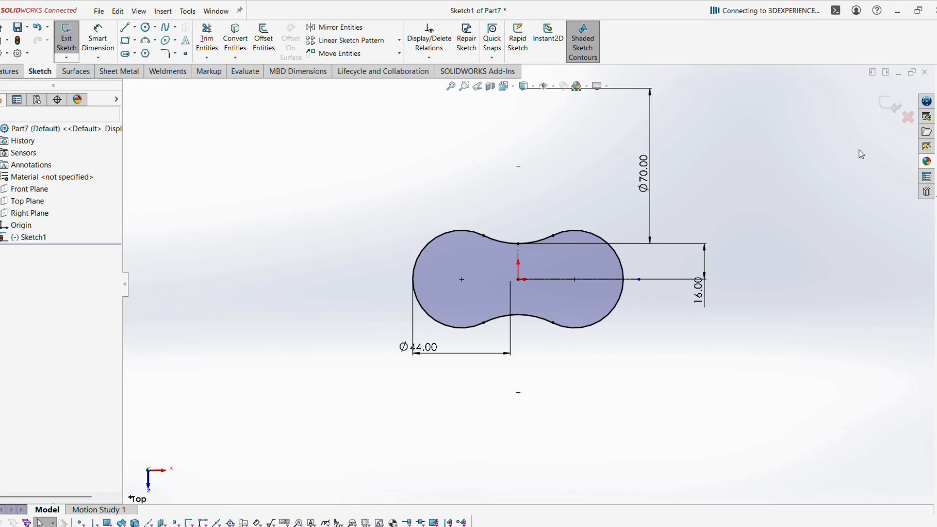
{"action": "left_click", "coordinate": [888, 105]}
Extrude the dumbbell outline as a Blind boss 30 mm deep.
{"action": "mouse_move", "coordinate": [571, 241]}
{"action": "middle_mouse_down"}
{"action": "mouse_move", "coordinate": [536, 330]}
{"action": "mouse_move", "coordinate": [552, 427]}
{"action": "middle_mouse_up"}
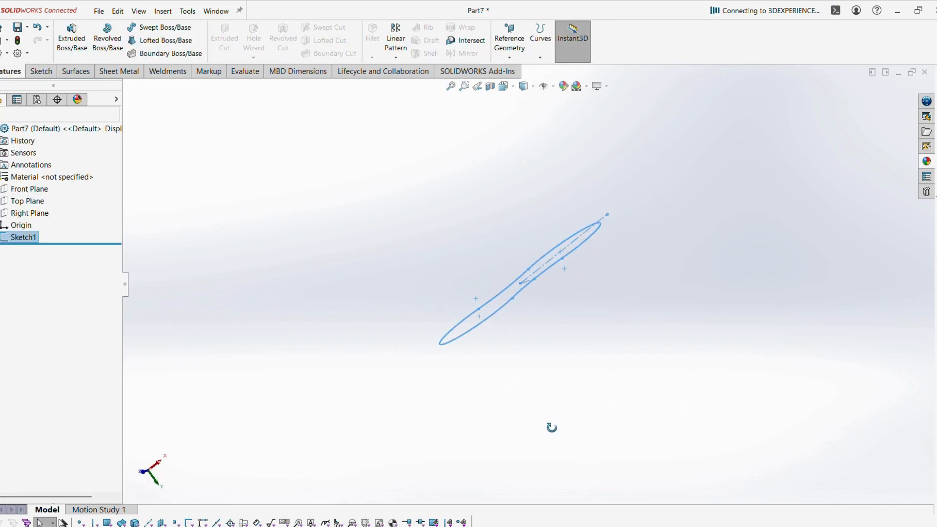
{"action": "left_click", "coordinate": [72, 41]}
{"action": "middle_click_drag", "start_coordinate": [356, 262], "coordinate": [361, 281]}
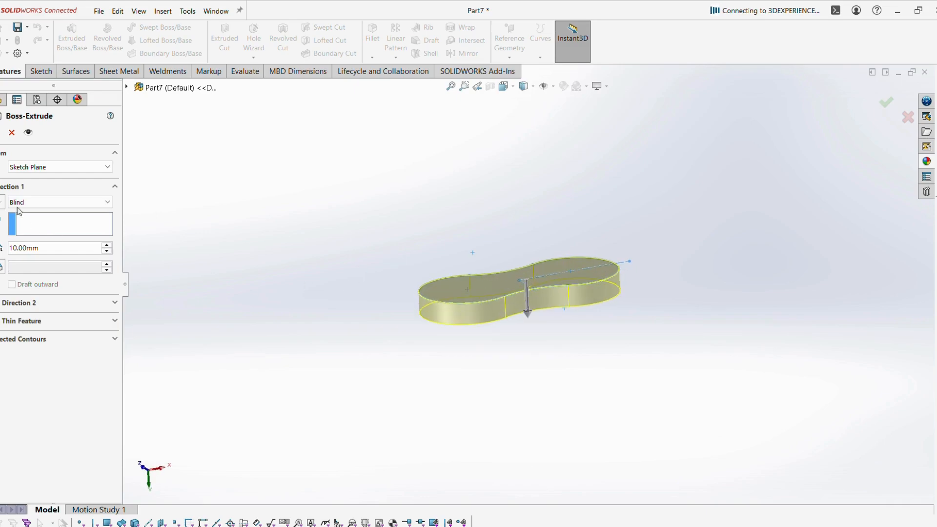
{"action": "double_click", "coordinate": [62, 252]}
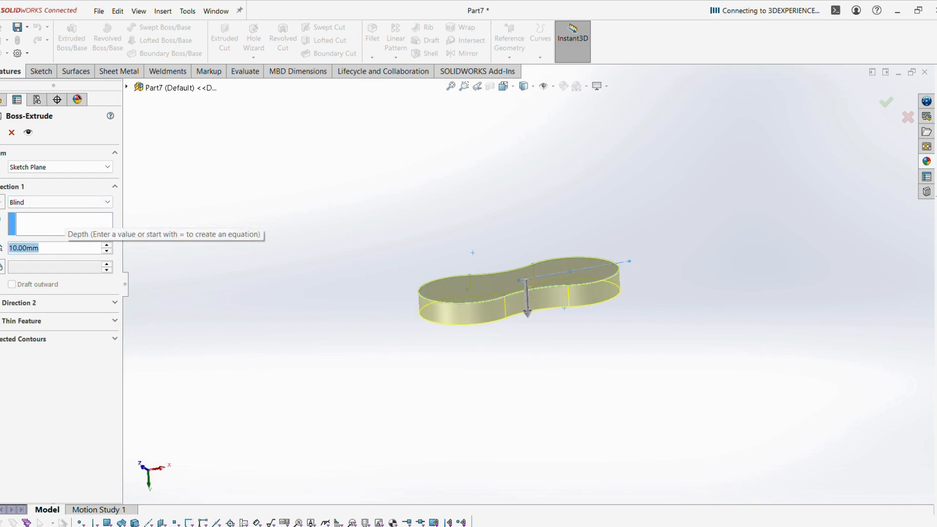
{"action": "type", "text": "30"}
{"action": "key", "text": "Return"}
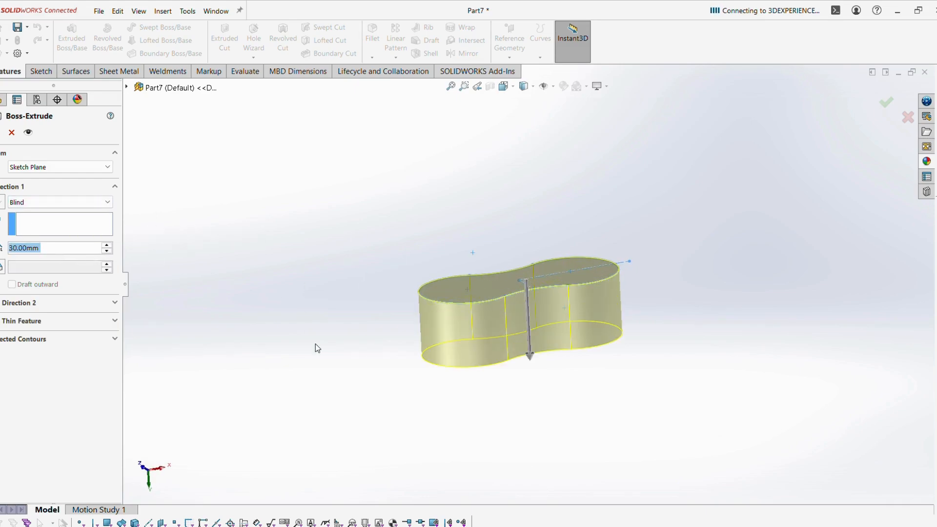
{"action": "key", "text": "alt+Tab"}
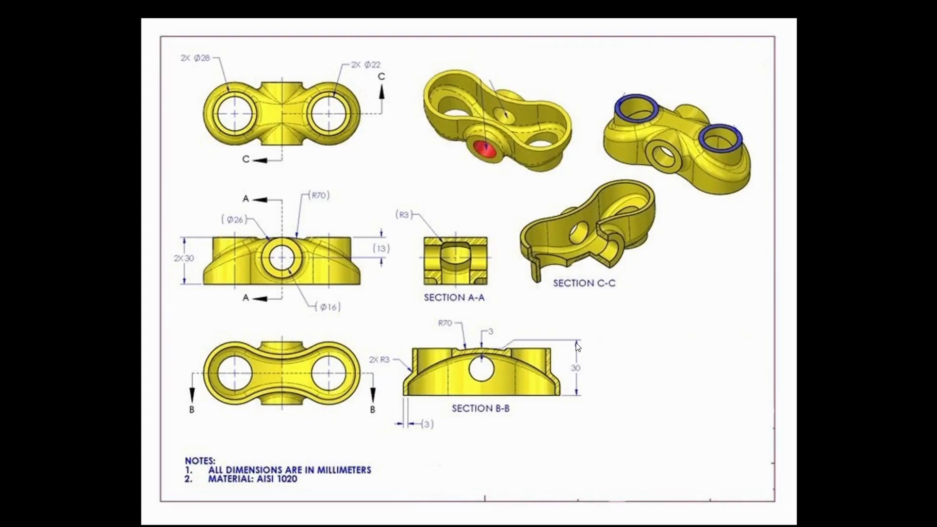
{"action": "key", "text": "alt+Tab"}
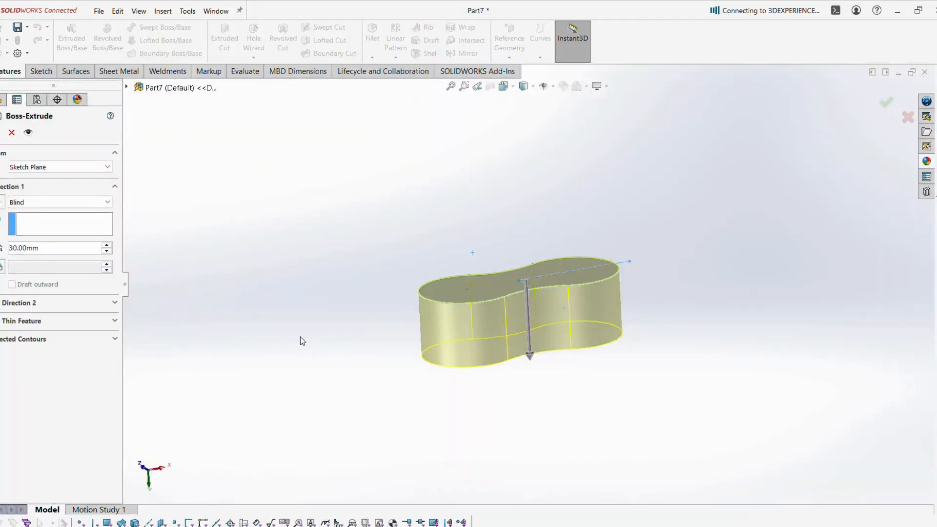
{"action": "key", "text": "Return"}
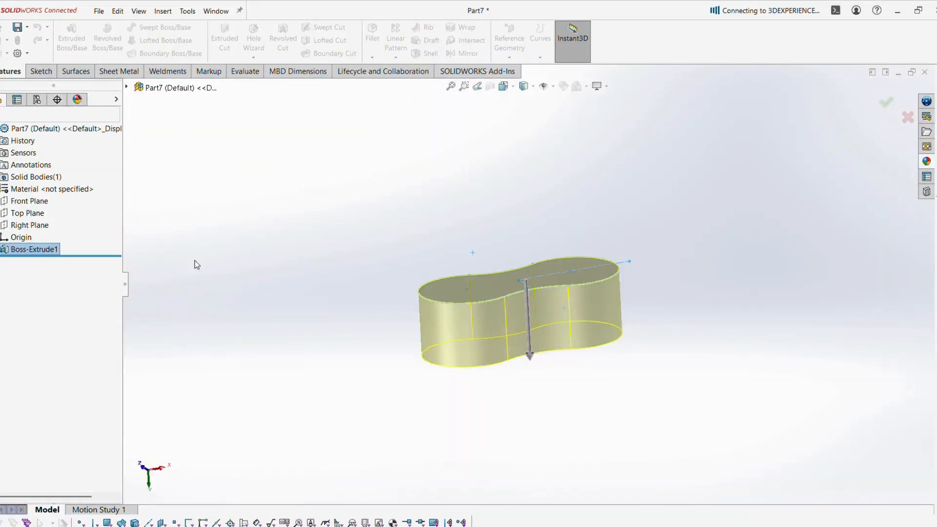
Apply the Plain White scene and start a sketch on the Front Plane.
{"action": "left_click", "coordinate": [597, 86]}
{"action": "left_click", "coordinate": [578, 86]}
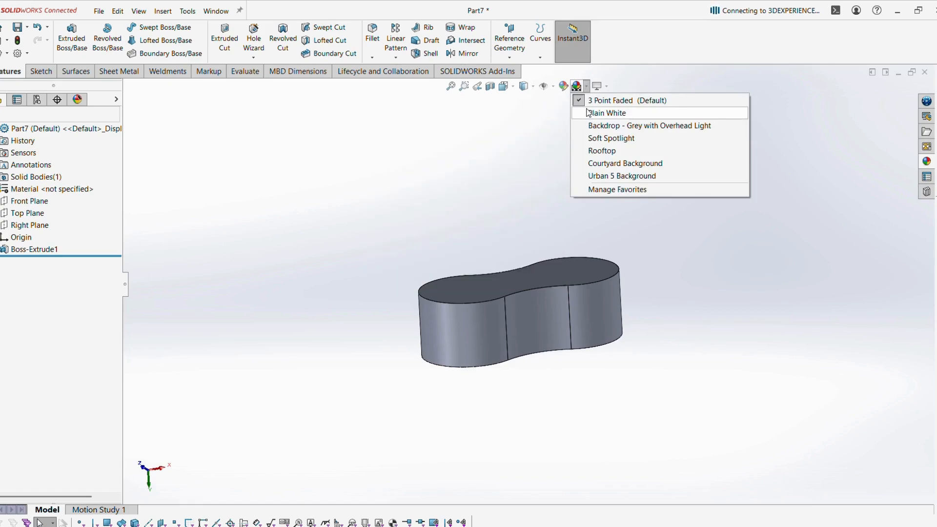
{"action": "left_click", "coordinate": [588, 113]}
{"action": "left_click", "coordinate": [29, 200]}
{"action": "left_click", "coordinate": [34, 192]}
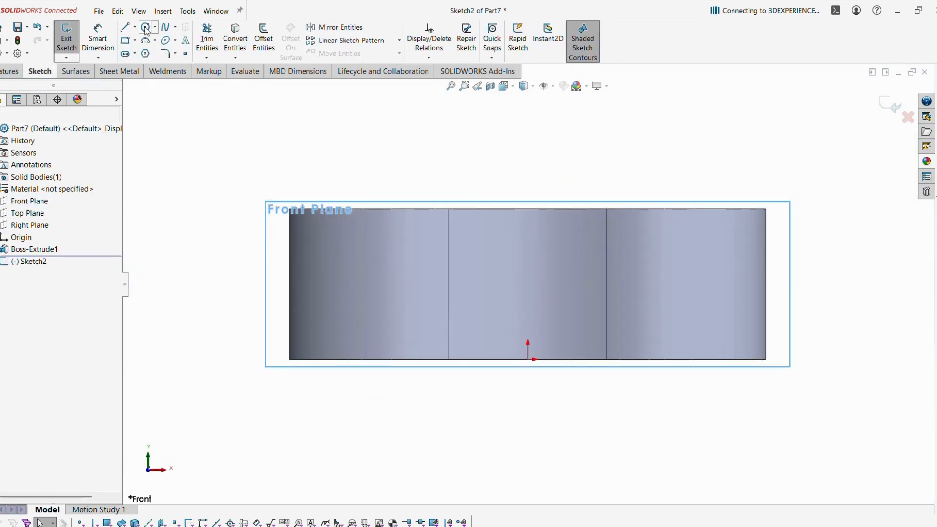
Draw a large circle covering the part on the Front Plane sketch.
{"action": "left_click", "coordinate": [146, 28]}
{"action": "left_click", "coordinate": [528, 318]}
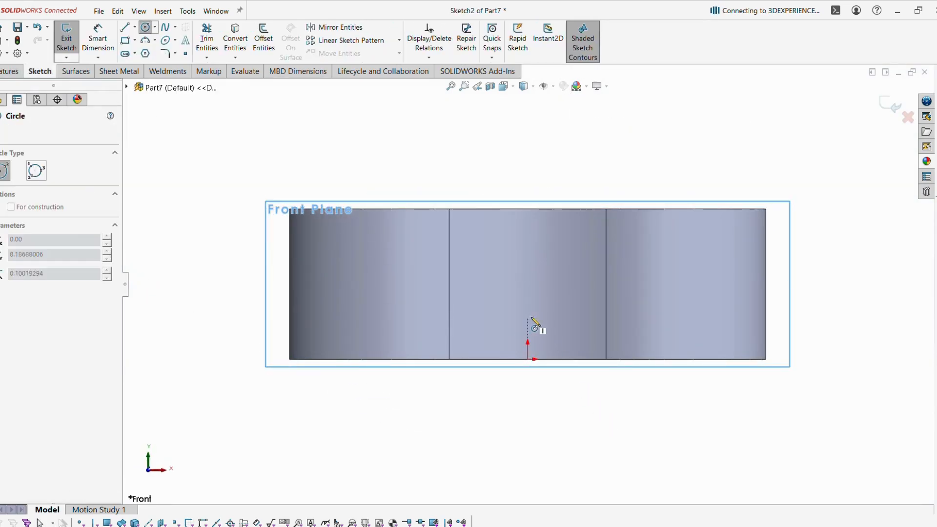
{"action": "left_click", "coordinate": [807, 356]}
{"action": "key", "text": "f"}
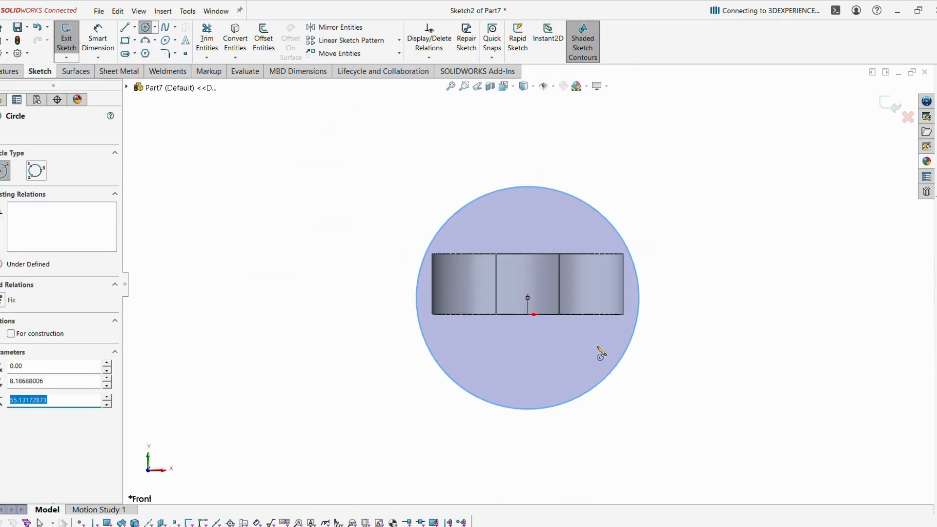
{"action": "key", "text": "Escape"}
Dimension the circle's diameter as 70*2, giving 140 mm.
{"action": "left_click", "coordinate": [99, 45]}
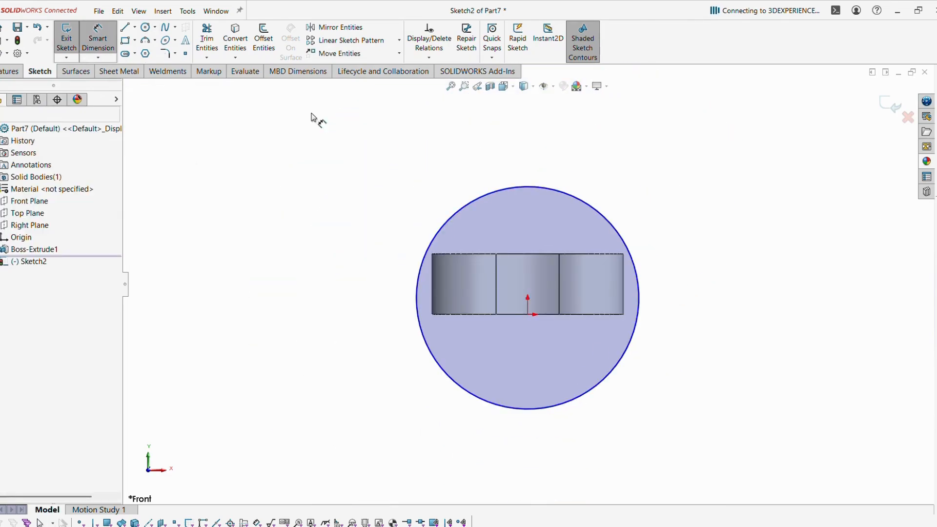
{"action": "left_click", "coordinate": [607, 215]}
{"action": "left_click", "coordinate": [679, 209]}
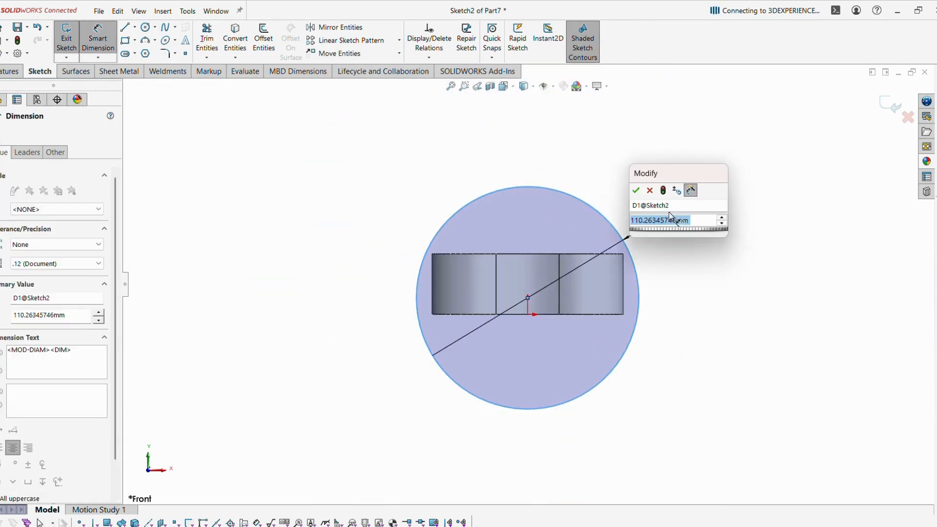
{"action": "type", "text": "70*2"}
{"action": "key", "text": "Return"}
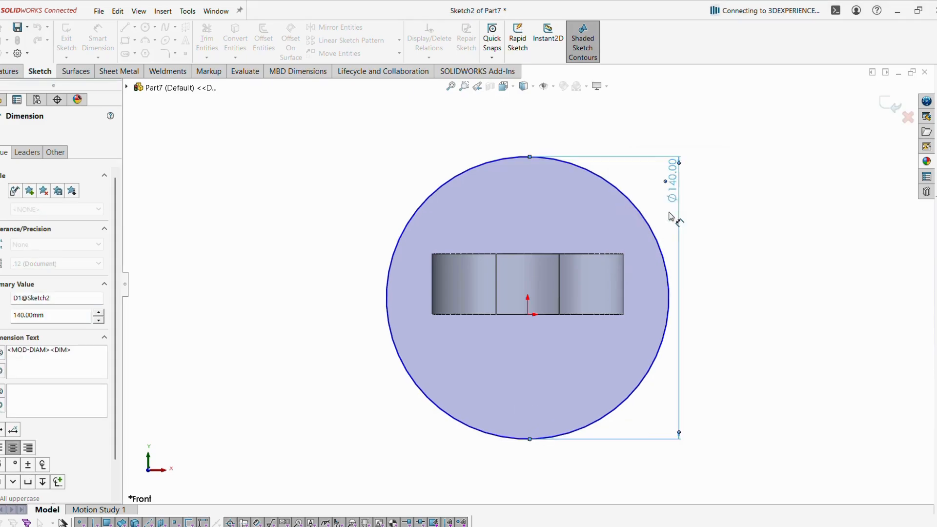
{"action": "key", "text": "Escape"}
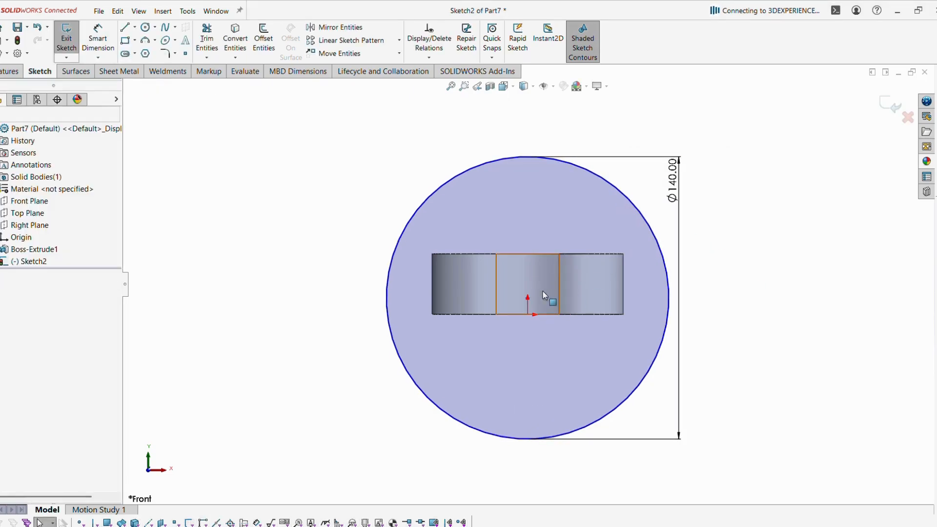
Place the circle's centre below the origin with a Vertical relation.
{"action": "left_click", "coordinate": [526, 155]}
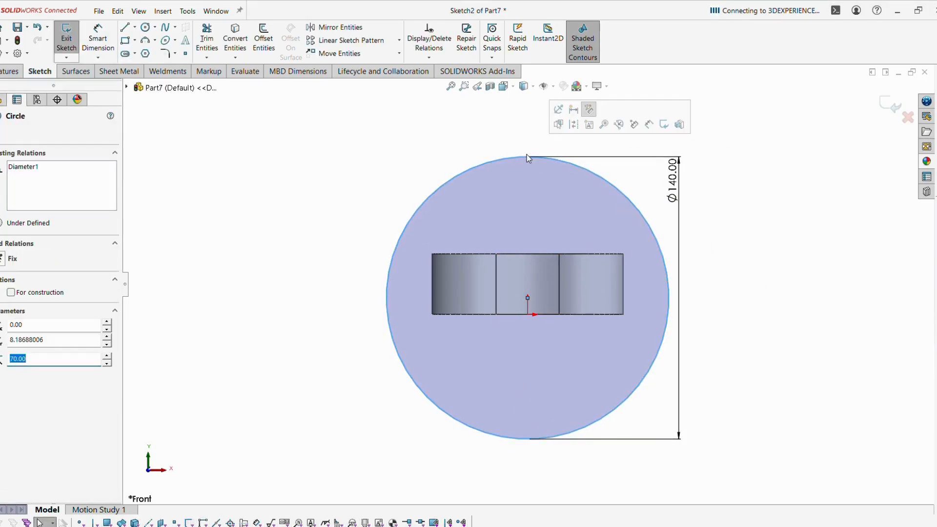
{"action": "left_click_drag", "start_coordinate": [527, 297], "coordinate": [534, 352]}
{"action": "left_click", "coordinate": [527, 315], "text": "ctrl"}
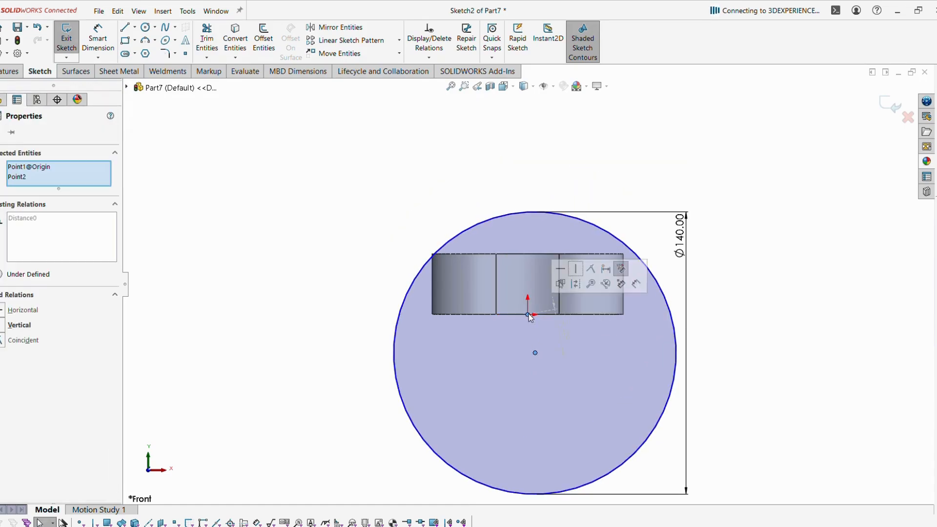
{"action": "left_click", "coordinate": [575, 269]}
{"action": "left_click", "coordinate": [359, 350]}
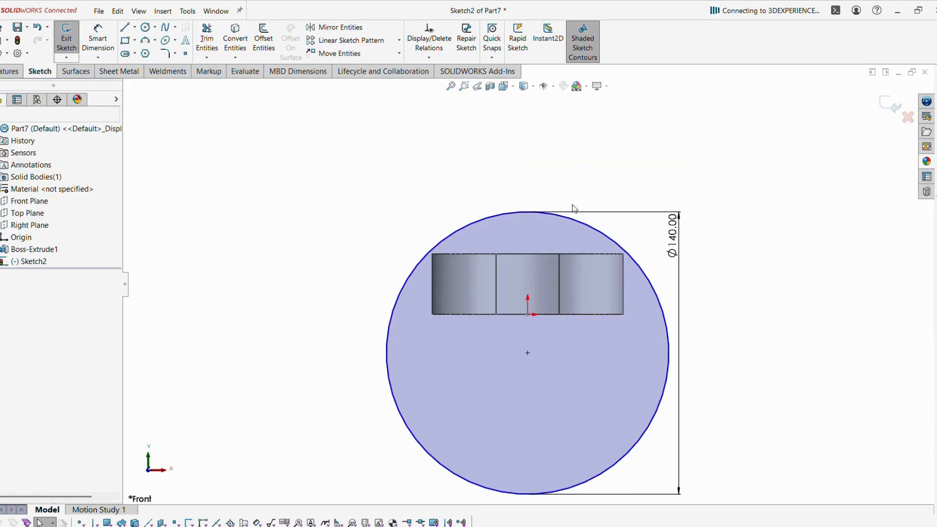
Make the Ø140 circle tangent to the part's top edge and exit the sketch.
{"action": "left_click", "coordinate": [527, 212]}
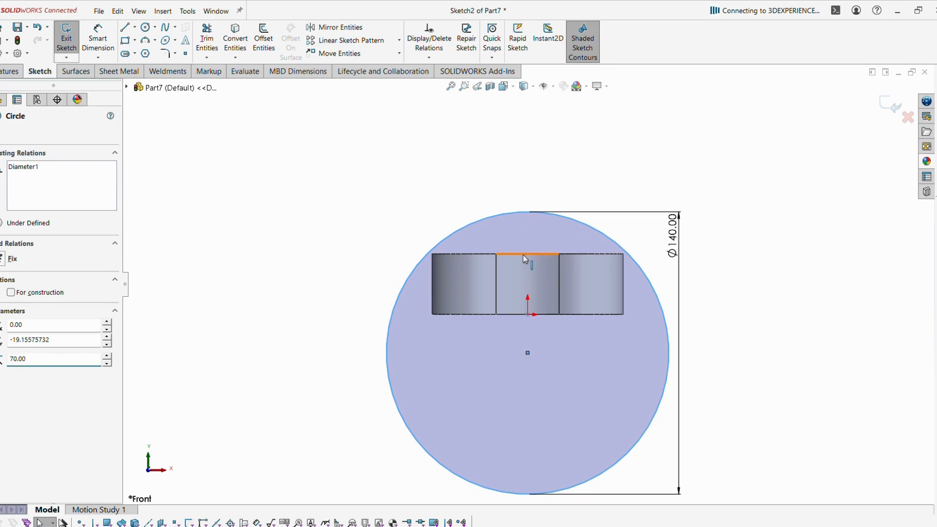
{"action": "left_click", "coordinate": [524, 254], "text": "ctrl"}
{"action": "left_click", "coordinate": [554, 211]}
{"action": "left_click", "coordinate": [427, 161]}
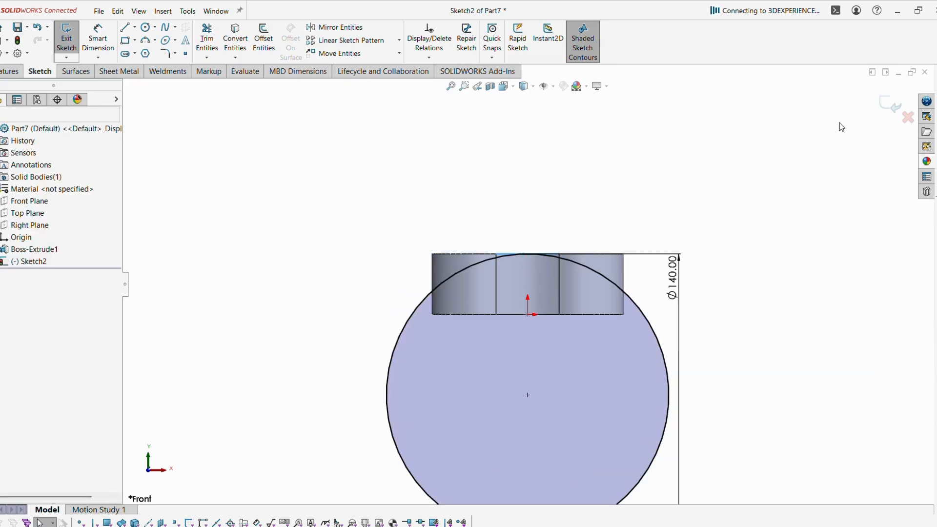
{"action": "left_click", "coordinate": [883, 108]}
{"action": "mouse_move", "coordinate": [455, 174]}
{"action": "middle_mouse_down"}
{"action": "mouse_move", "coordinate": [486, 203]}
{"action": "mouse_move", "coordinate": [500, 241]}
{"action": "middle_mouse_up"}
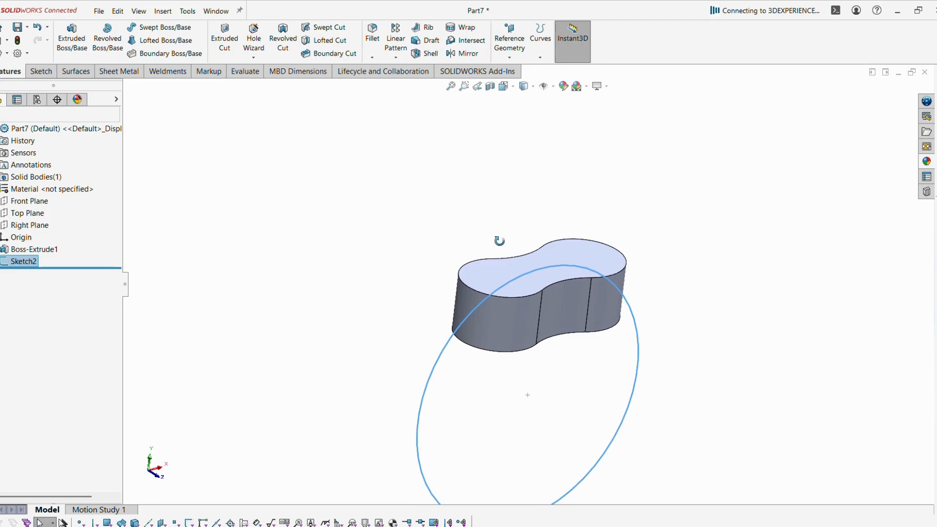
Cut everything outside the Ø140 circle with Flip side to cut, doming the top.
{"action": "left_click", "coordinate": [225, 39]}
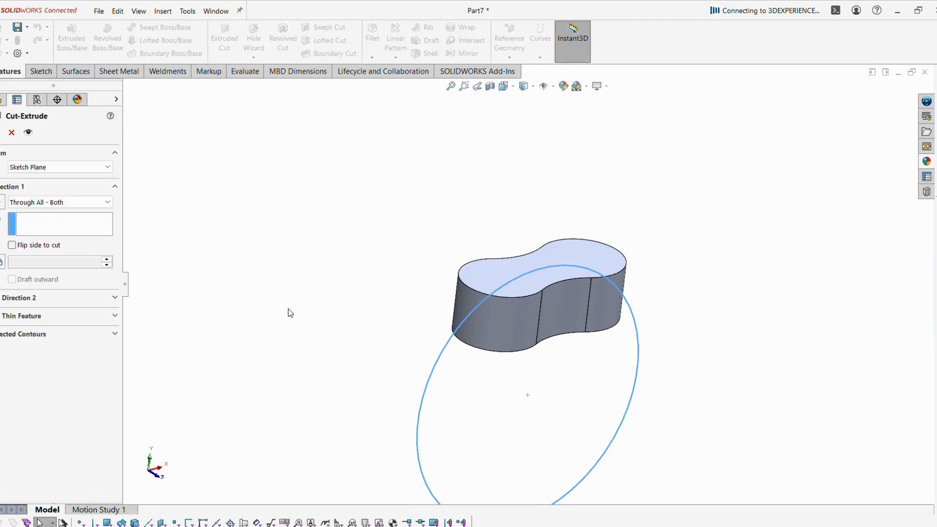
{"action": "middle_click_drag", "start_coordinate": [309, 312], "coordinate": [341, 373]}
{"action": "middle_click_drag", "start_coordinate": [342, 303], "coordinate": [280, 226]}
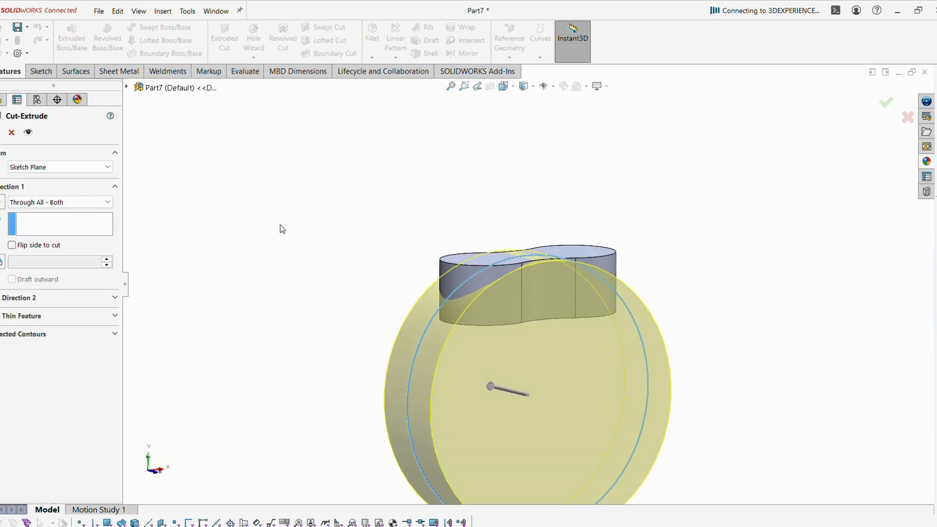
{"action": "left_click", "coordinate": [48, 248]}
{"action": "mouse_move", "coordinate": [281, 320]}
{"action": "middle_mouse_down"}
{"action": "mouse_move", "coordinate": [316, 310]}
{"action": "mouse_move", "coordinate": [323, 321]}
{"action": "mouse_move", "coordinate": [383, 317]}
{"action": "mouse_move", "coordinate": [370, 319]}
{"action": "middle_mouse_up"}
{"action": "left_click", "coordinate": [1, 133]}
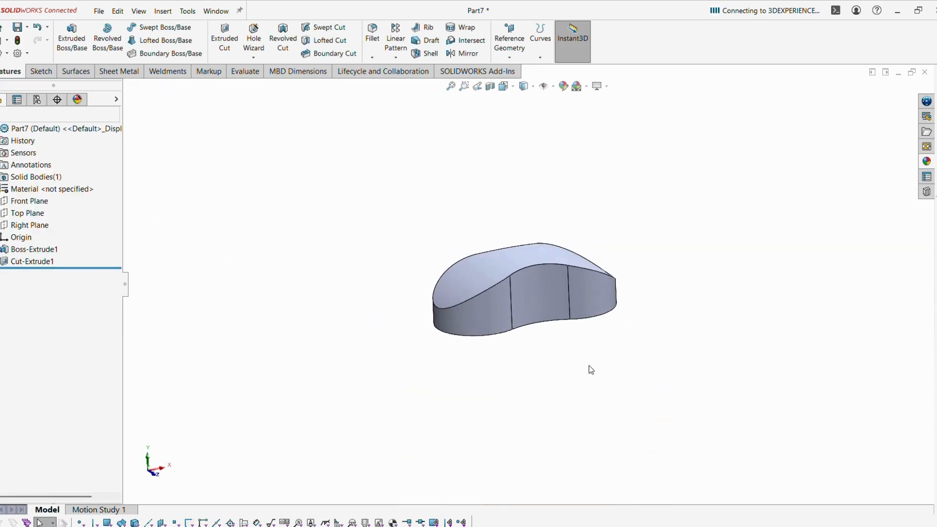
{"action": "scroll", "coordinate": [590, 369], "scroll_direction": "down", "scroll_amount": 1}
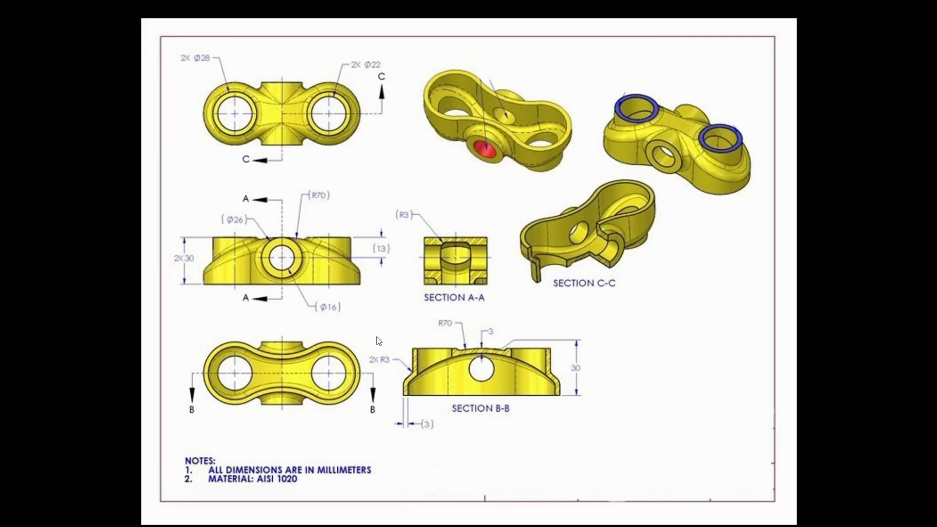
Fillet the domed top edge with a 3 mm radius.
{"action": "key", "text": "alt+Tab"}
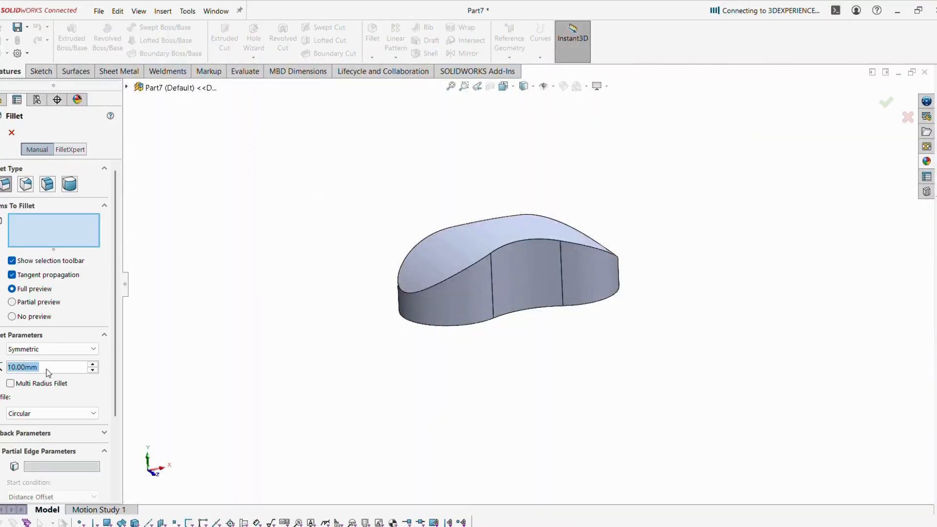
{"action": "type", "text": "3"}
{"action": "key", "text": "Return"}
{"action": "left_click", "coordinate": [418, 292]}
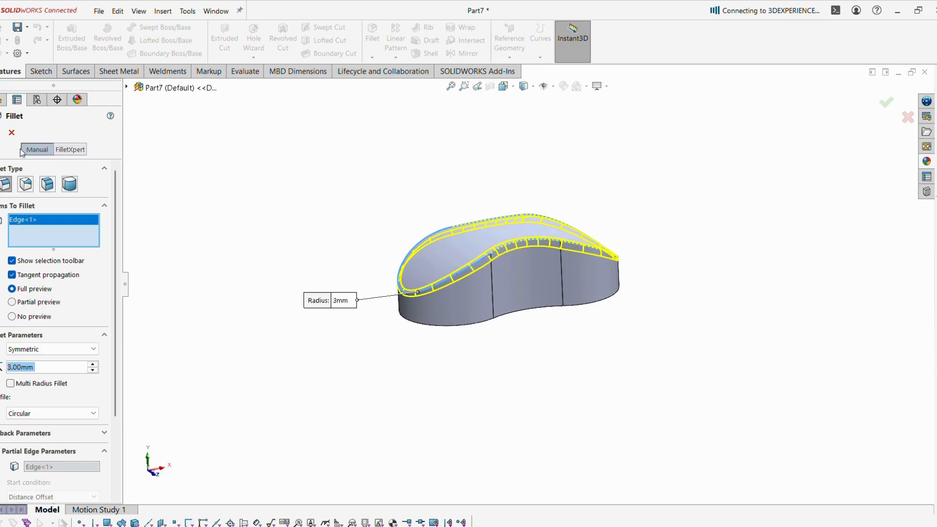
{"action": "left_click", "coordinate": [1, 132]}
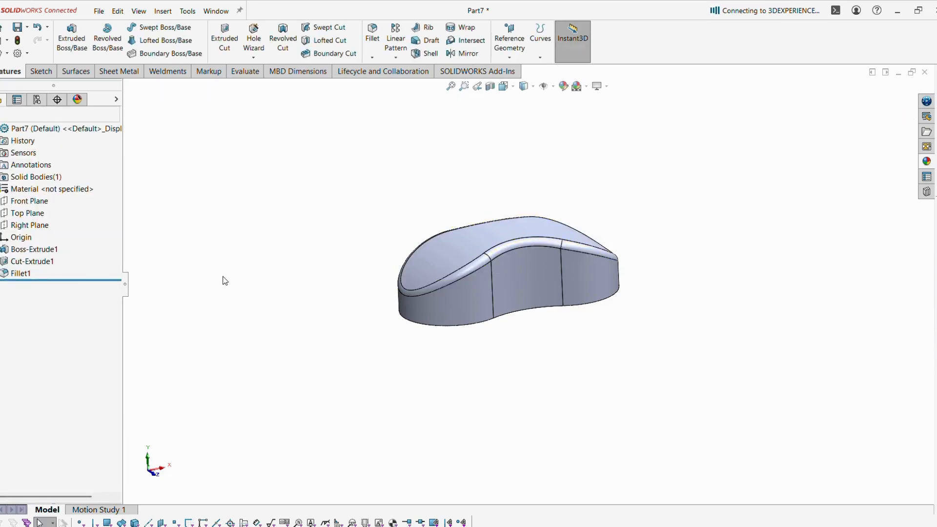
Start a sketch on the Front Plane and draw a circle on the middle of the front face.
{"action": "left_click", "coordinate": [29, 201]}
{"action": "left_click", "coordinate": [33, 190]}
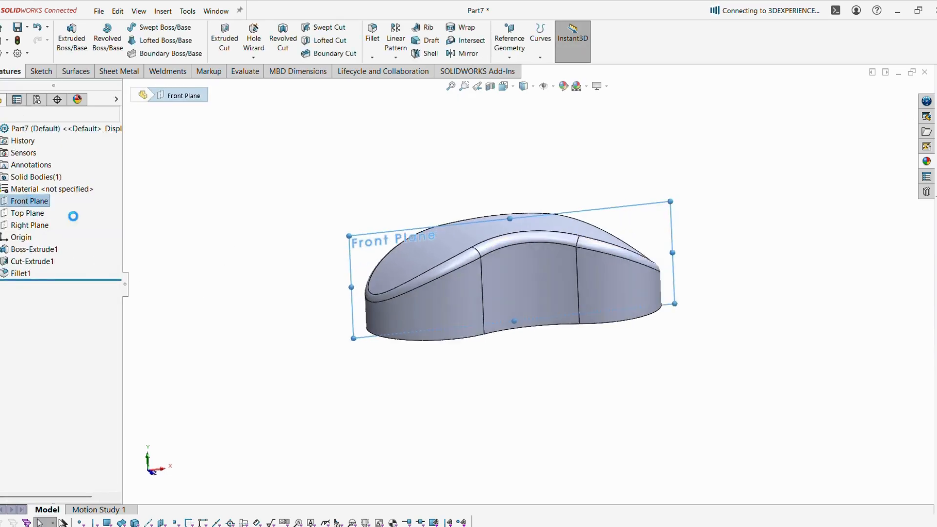
{"action": "left_click", "coordinate": [145, 27]}
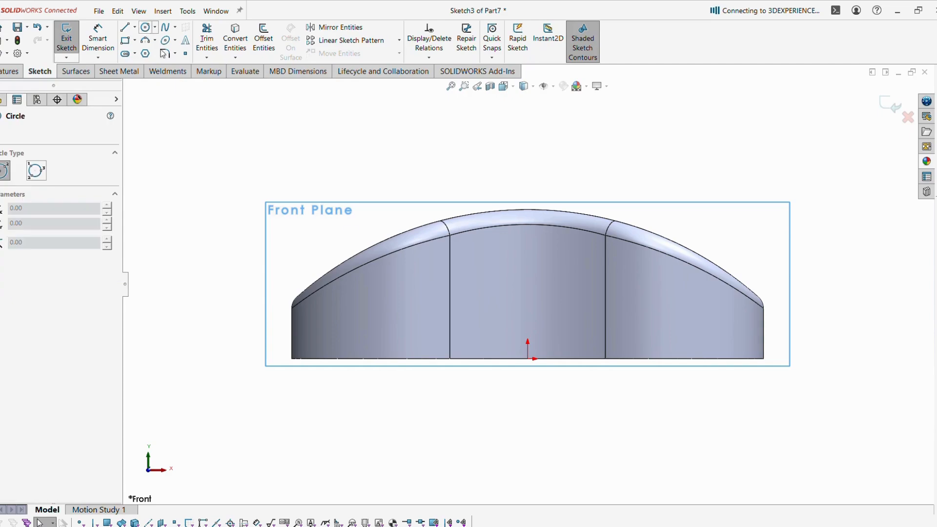
{"action": "left_click", "coordinate": [574, 307]}
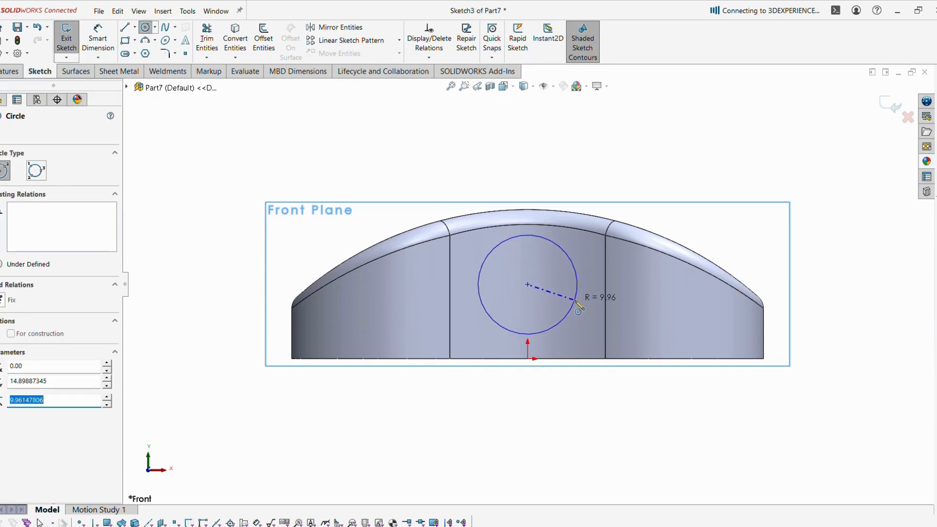
{"action": "key", "text": "Escape"}
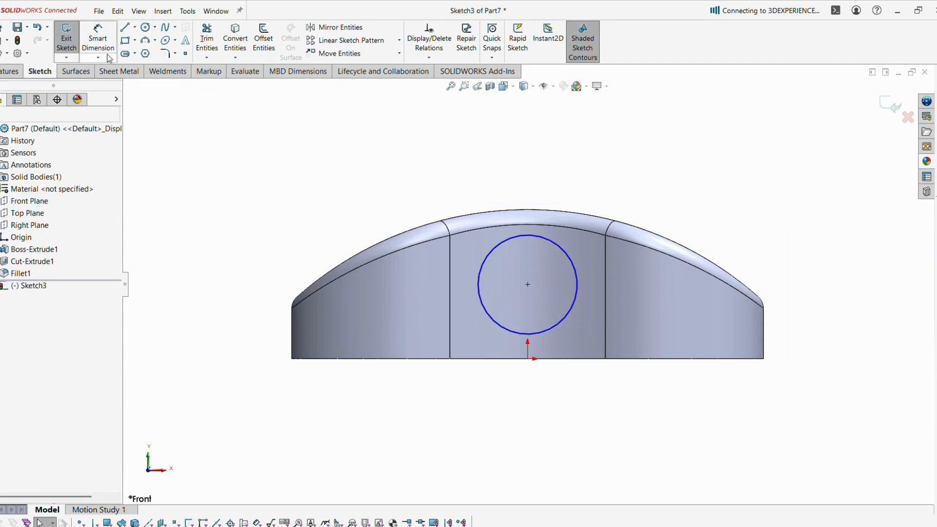
Add a construction centerline from the top of the arc to the circle's centre.
{"action": "left_click", "coordinate": [97, 39]}
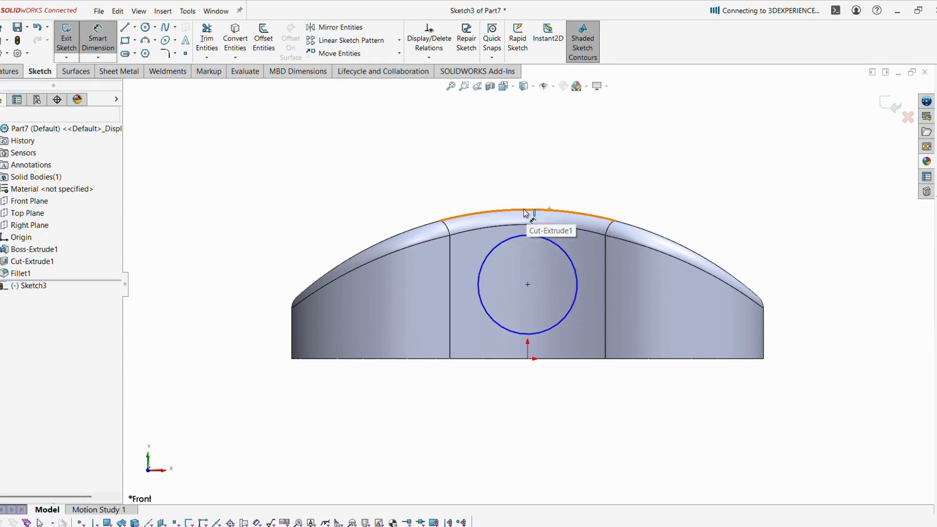
{"action": "left_click", "coordinate": [135, 31]}
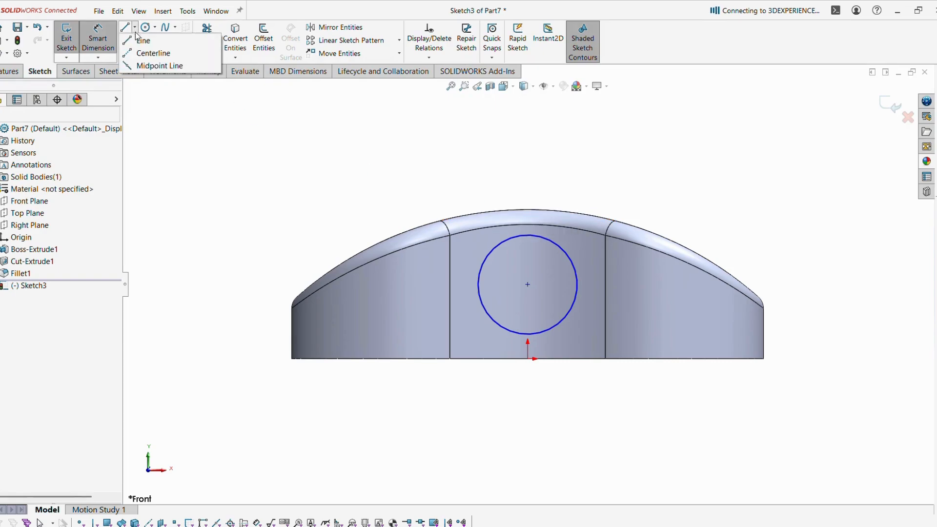
{"action": "left_click", "coordinate": [153, 53]}
{"action": "left_click", "coordinate": [528, 210]}
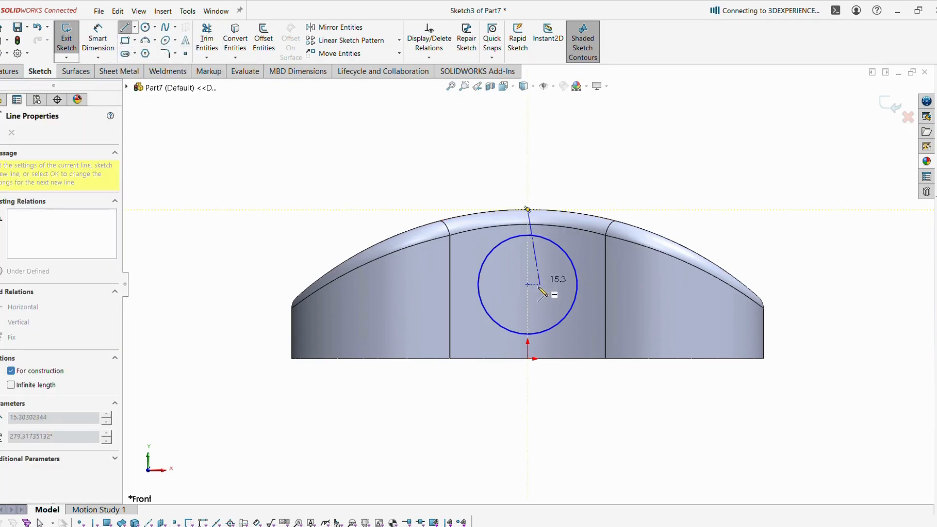
{"action": "left_click", "coordinate": [528, 284]}
{"action": "key", "text": "Escape"}
Dimension the centerline to 13 mm, placing the circle centre below the top.
{"action": "left_click", "coordinate": [97, 39]}
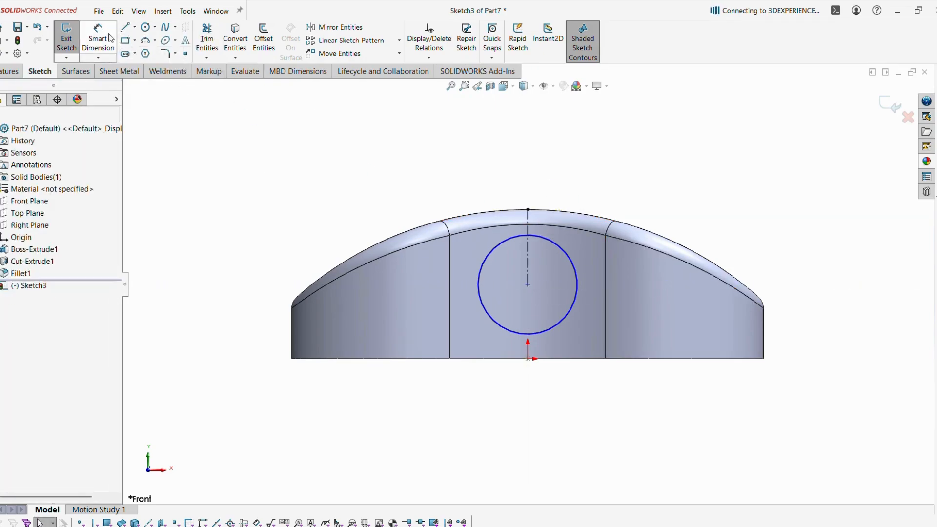
{"action": "left_click", "coordinate": [528, 258]}
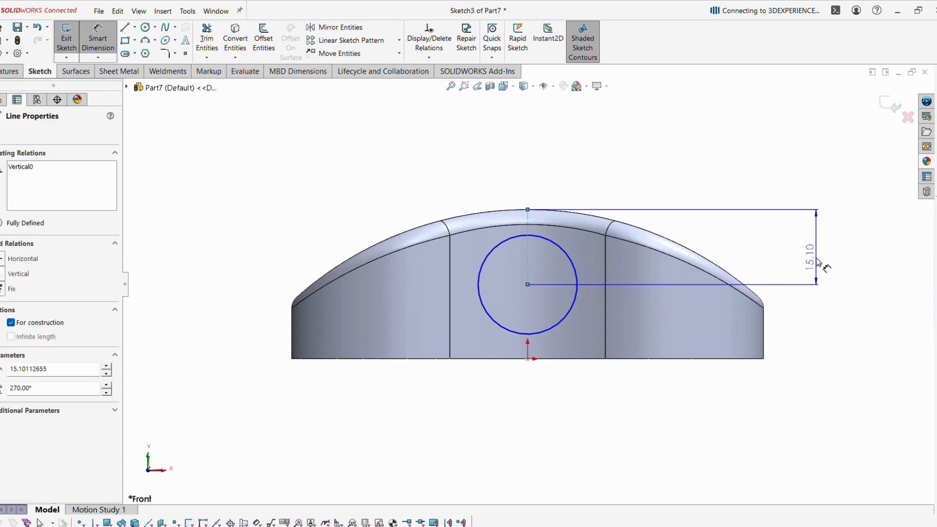
{"action": "left_click", "coordinate": [818, 266]}
{"action": "key", "text": "alt+Tab"}
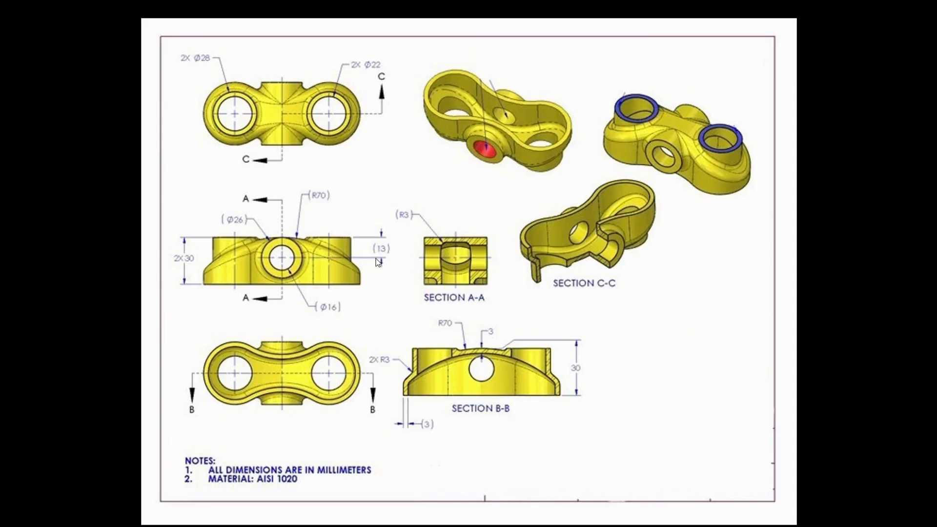
{"action": "key", "text": "alt+Tab"}
{"action": "type", "text": "13"}
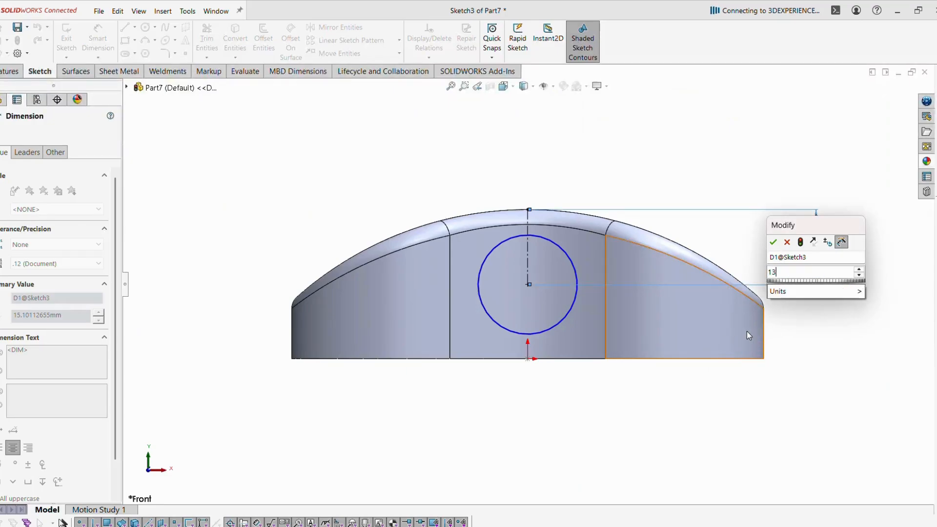
{"action": "key", "text": "Return"}
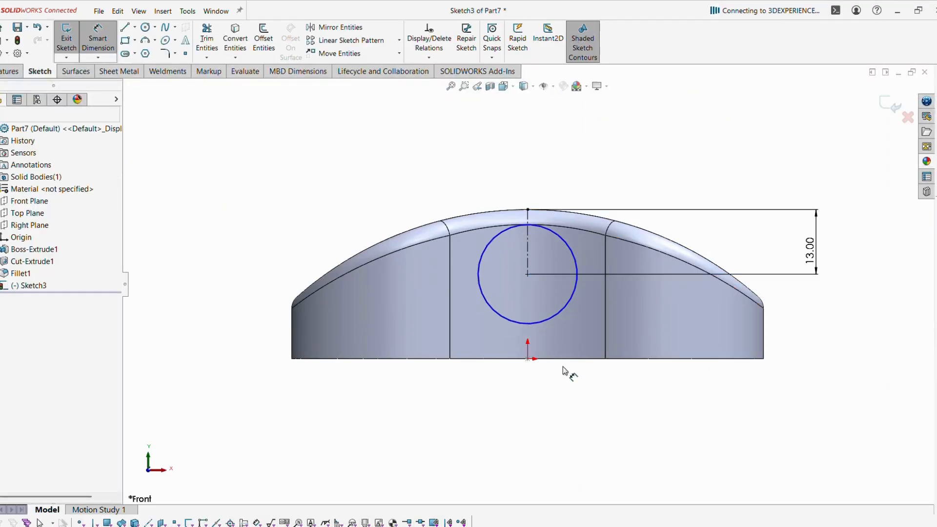
Give the circle a 26 mm diameter and exit the sketch.
{"action": "left_click", "coordinate": [551, 321]}
{"action": "left_click", "coordinate": [596, 386]}
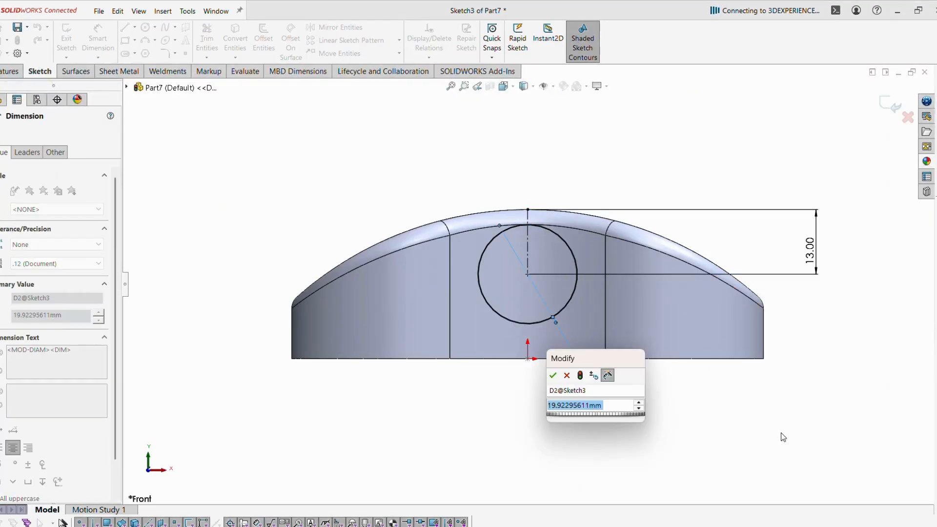
{"action": "key", "text": "alt+Tab"}
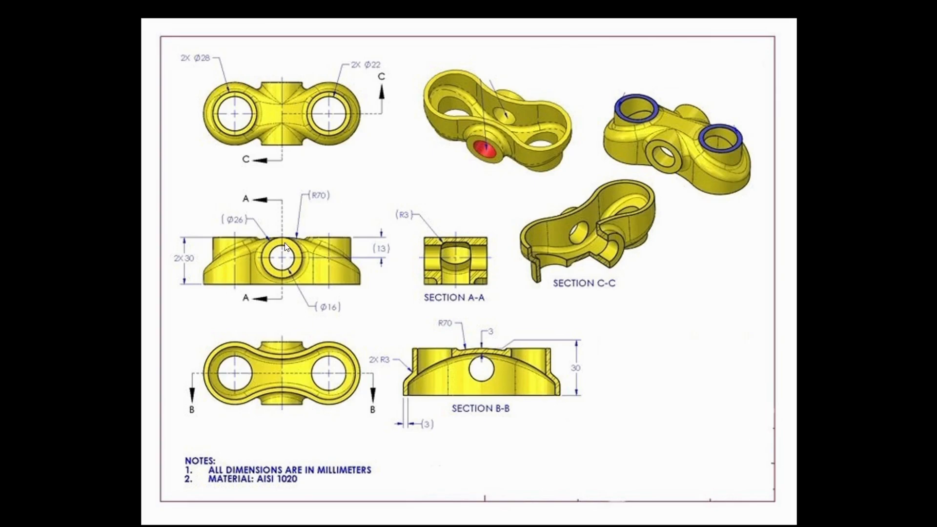
{"action": "key", "text": "alt+Tab"}
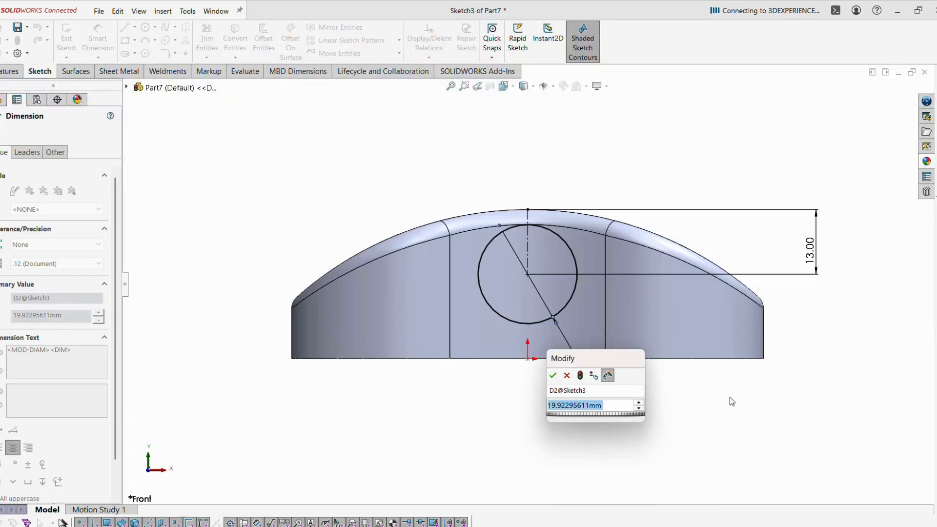
{"action": "type", "text": "26"}
{"action": "key", "text": "Return"}
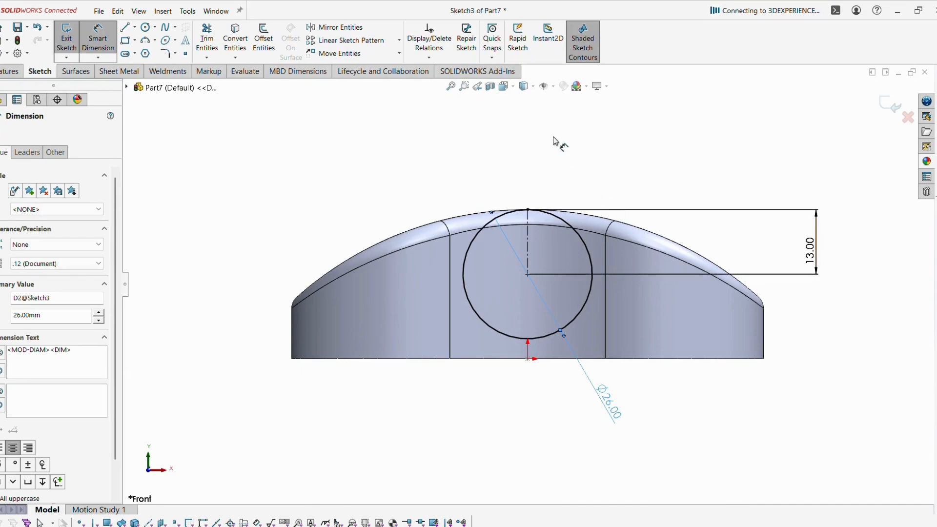
{"action": "key", "text": "Escape"}
{"action": "left_click", "coordinate": [891, 104]}
{"action": "mouse_move", "coordinate": [612, 190]}
{"action": "middle_mouse_down"}
{"action": "mouse_move", "coordinate": [601, 206]}
{"action": "mouse_move", "coordinate": [615, 284]}
{"action": "mouse_move", "coordinate": [527, 303]}
{"action": "middle_mouse_up"}
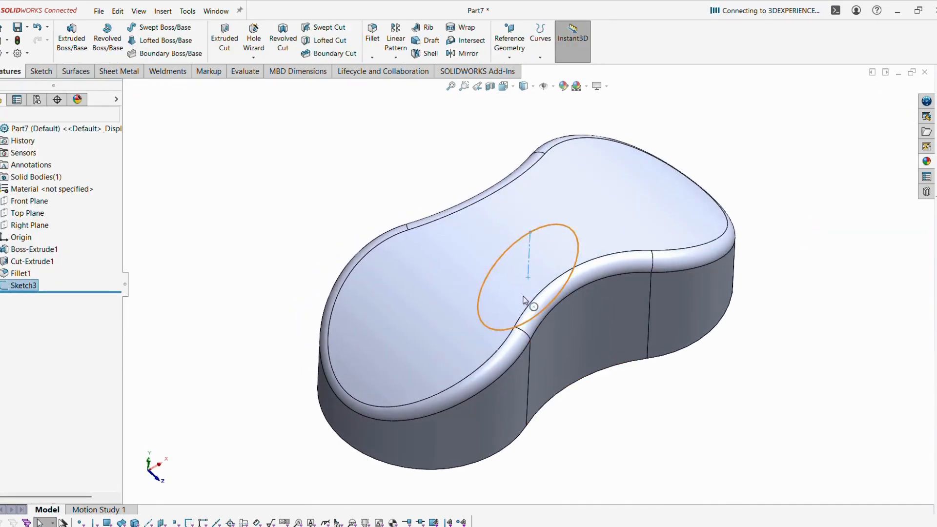
Extrude the Ø26 circle Mid Plane to a 44 mm depth, creating Boss-Extrude2.
{"action": "left_click", "coordinate": [72, 53]}
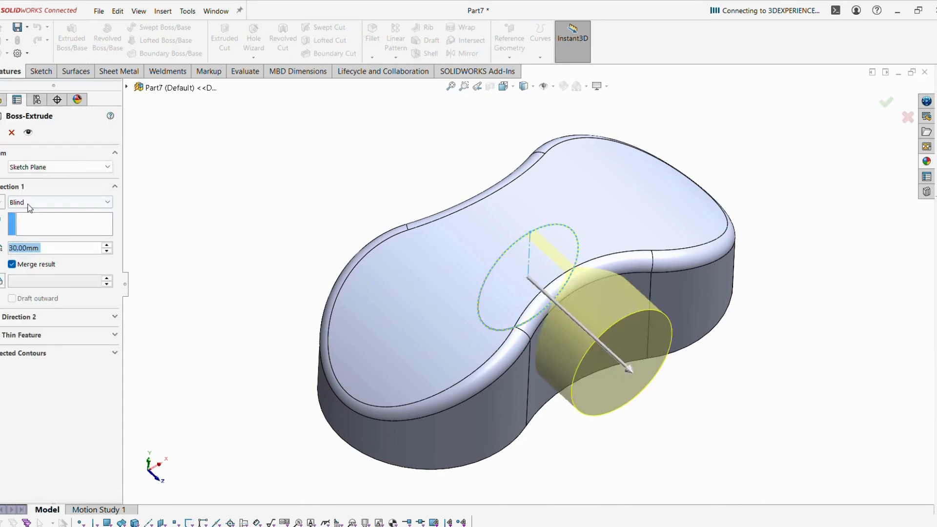
{"action": "left_click", "coordinate": [29, 202]}
{"action": "left_click", "coordinate": [31, 264]}
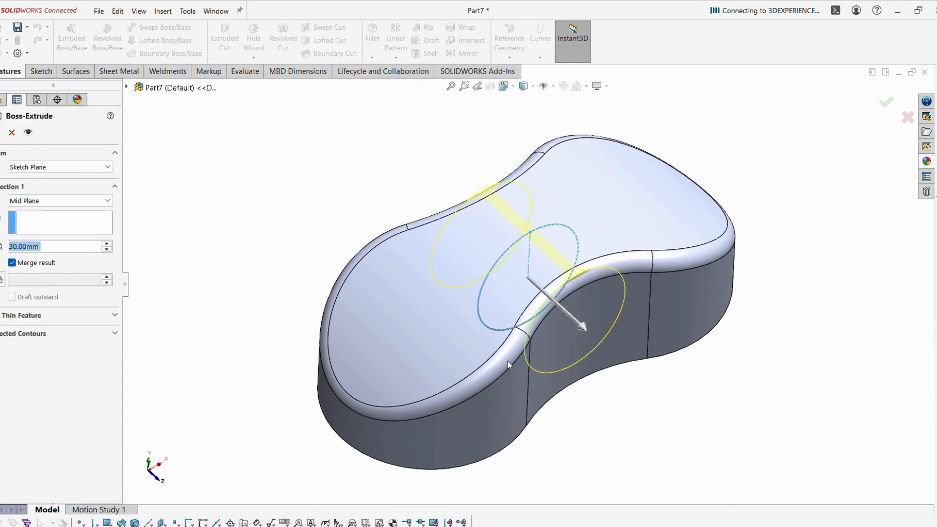
{"action": "middle_click_drag", "start_coordinate": [508, 366], "coordinate": [666, 443]}
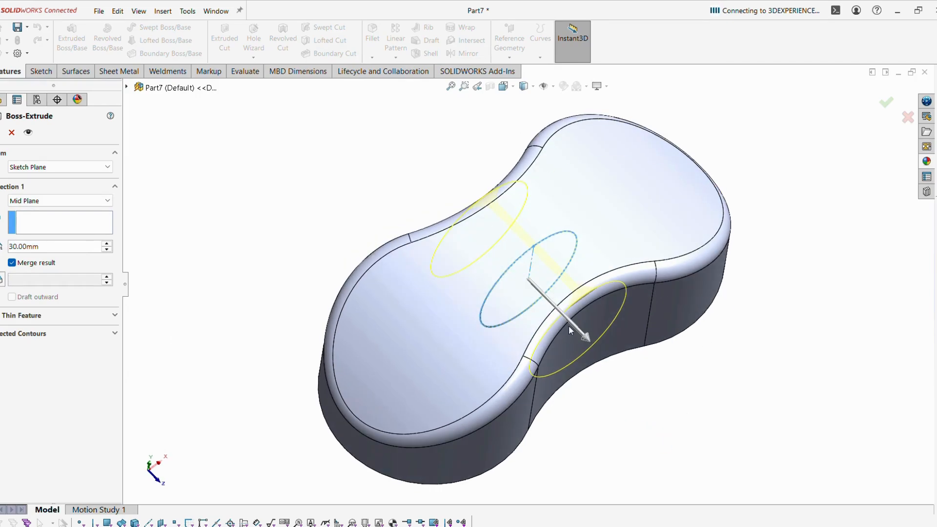
{"action": "type", "text": "44"}
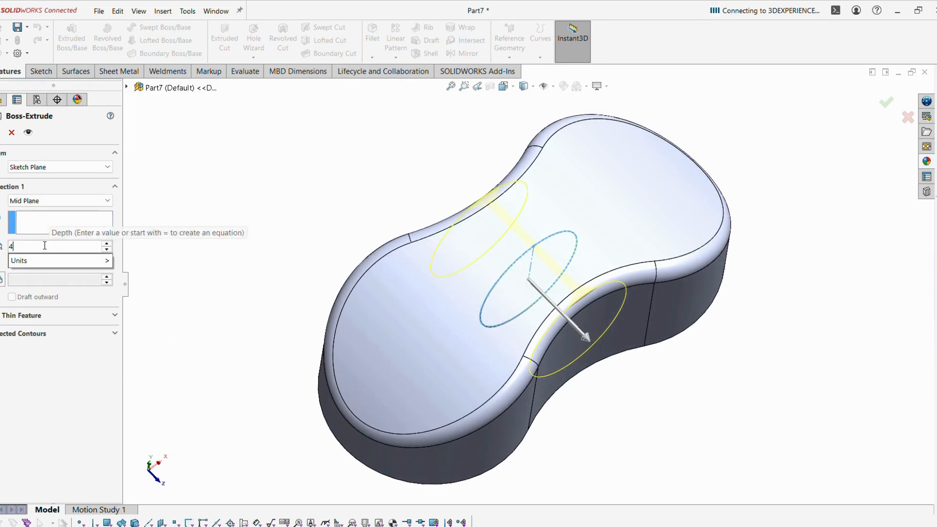
{"action": "key", "text": "Return"}
{"action": "middle_click_drag", "start_coordinate": [561, 415], "coordinate": [754, 256]}
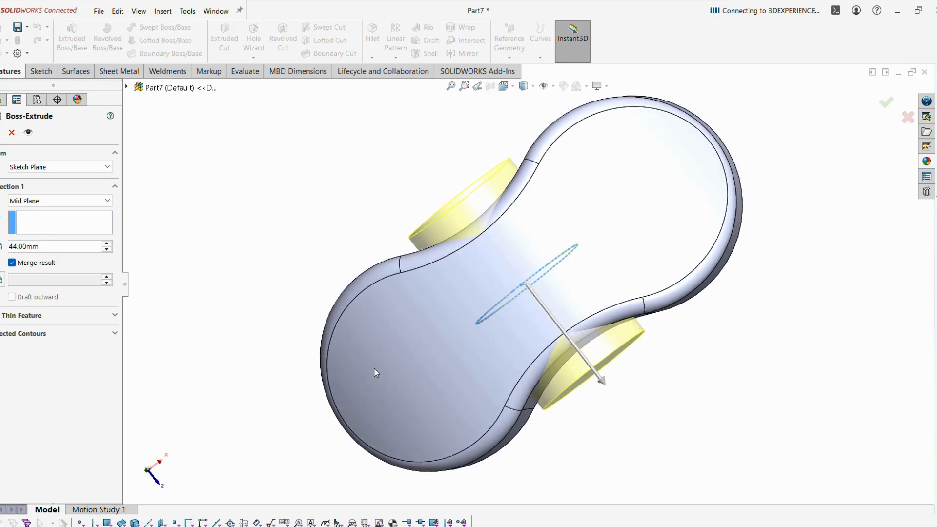
{"action": "left_click", "coordinate": [1, 132]}
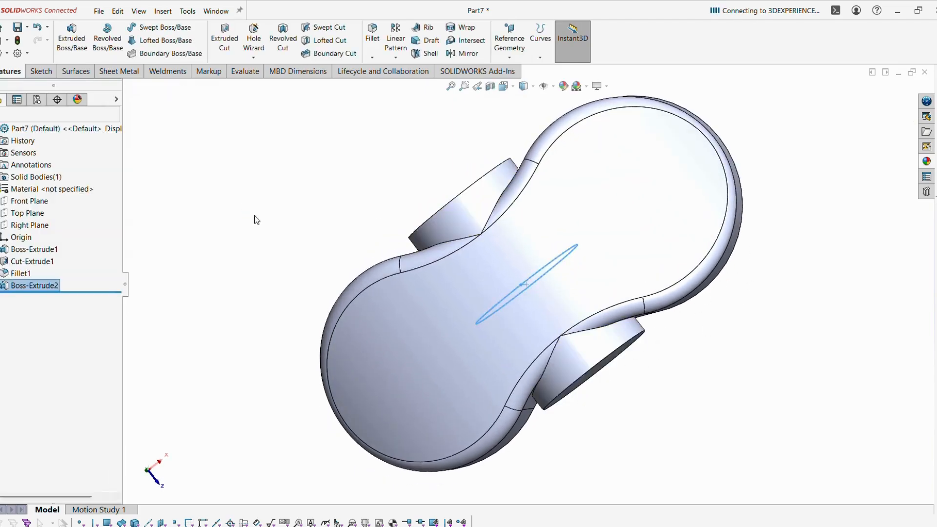
{"action": "middle_click_drag", "start_coordinate": [494, 377], "coordinate": [503, 194]}
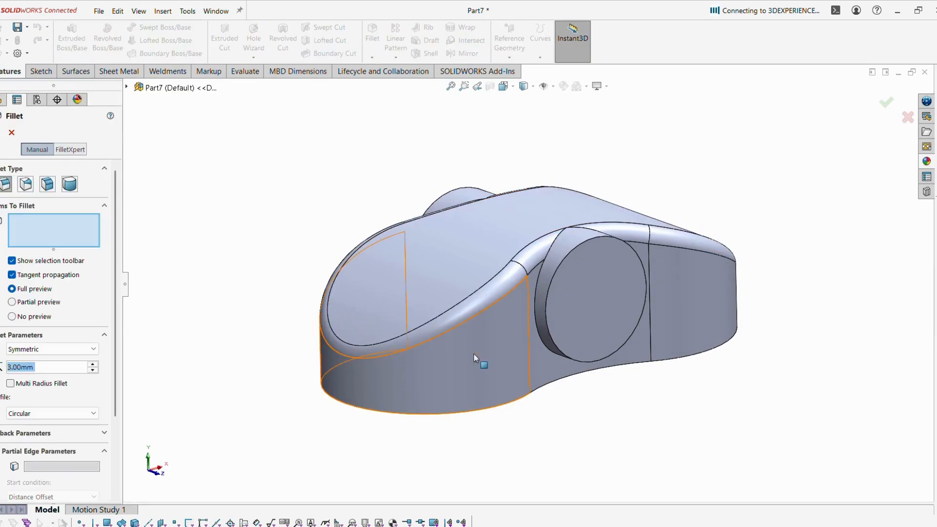
Fillet both circular edges where the Ø26 boss meets the body at 3 mm radius.
{"action": "left_click", "coordinate": [535, 306]}
{"action": "middle_click_drag", "start_coordinate": [514, 309], "coordinate": [505, 290]}
{"action": "left_click", "coordinate": [506, 289]}
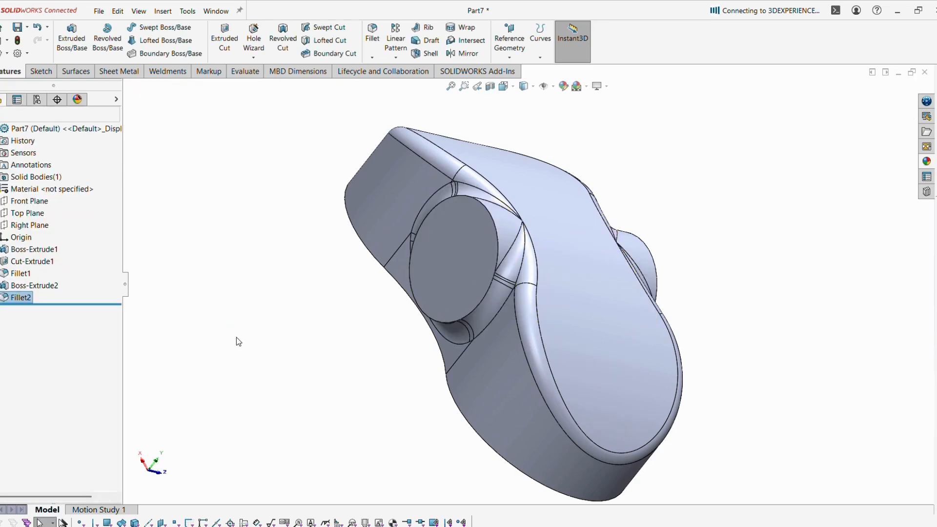
{"action": "middle_click_drag", "start_coordinate": [378, 379], "coordinate": [248, 279]}
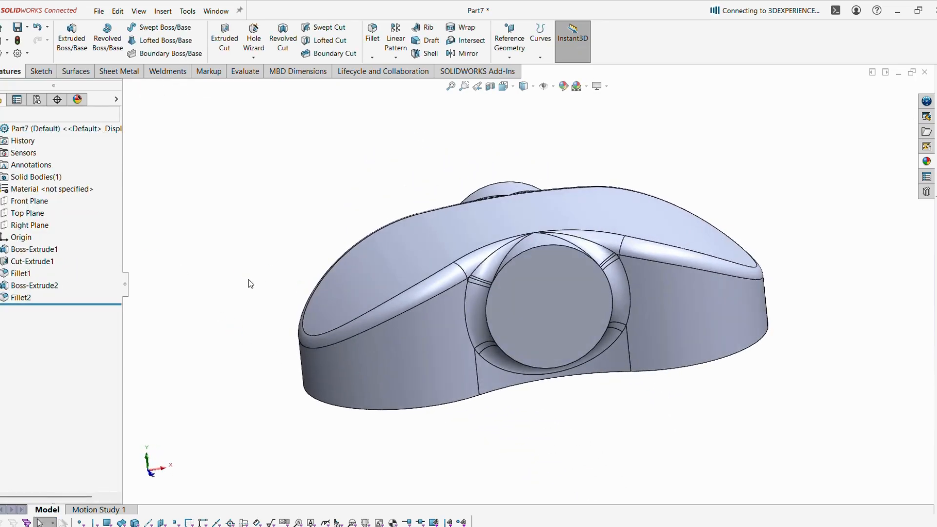
{"action": "middle_click_drag", "start_coordinate": [316, 336], "coordinate": [289, 211]}
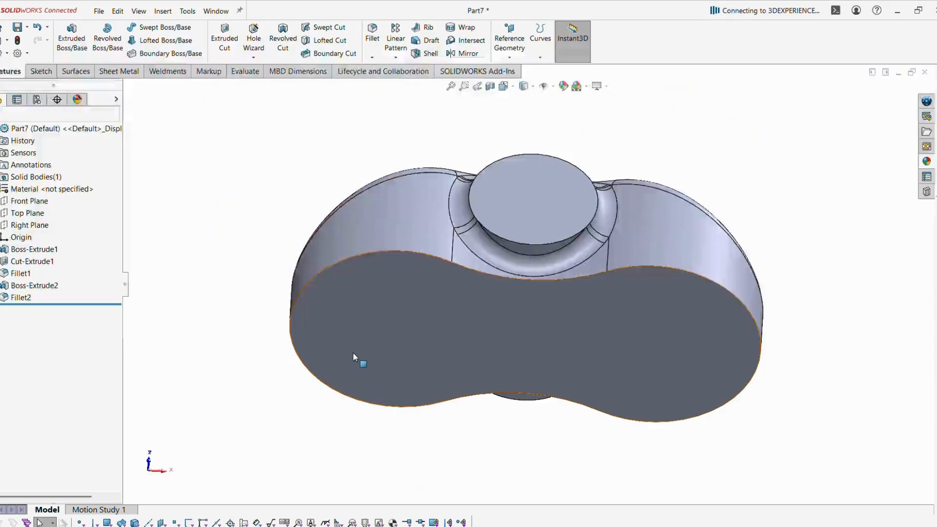
{"action": "middle_click_drag", "start_coordinate": [226, 186], "coordinate": [257, 385]}
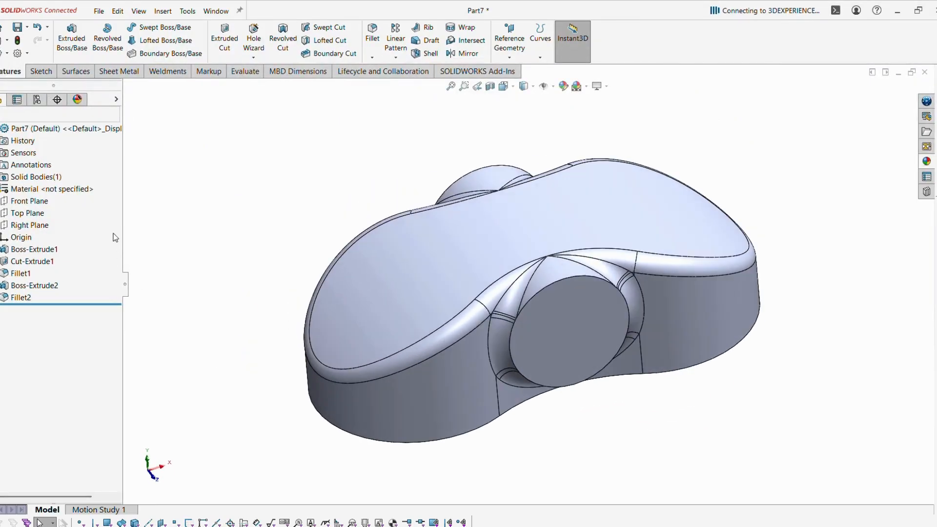
{"action": "middle_click_drag", "start_coordinate": [328, 335], "coordinate": [440, 146]}
Create Plane1 offset 30 mm from the Top Plane.
{"action": "left_click", "coordinate": [27, 213]}
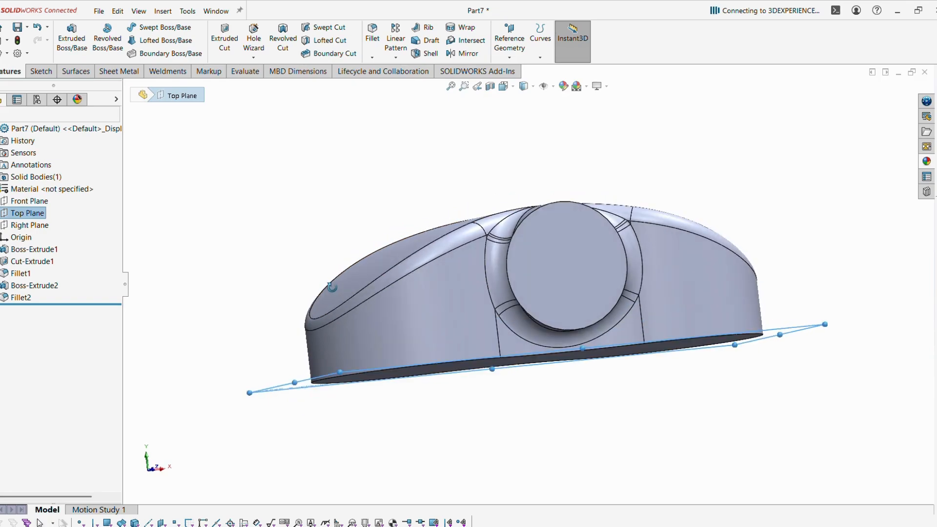
{"action": "left_click", "coordinate": [510, 59]}
{"action": "left_click", "coordinate": [517, 69]}
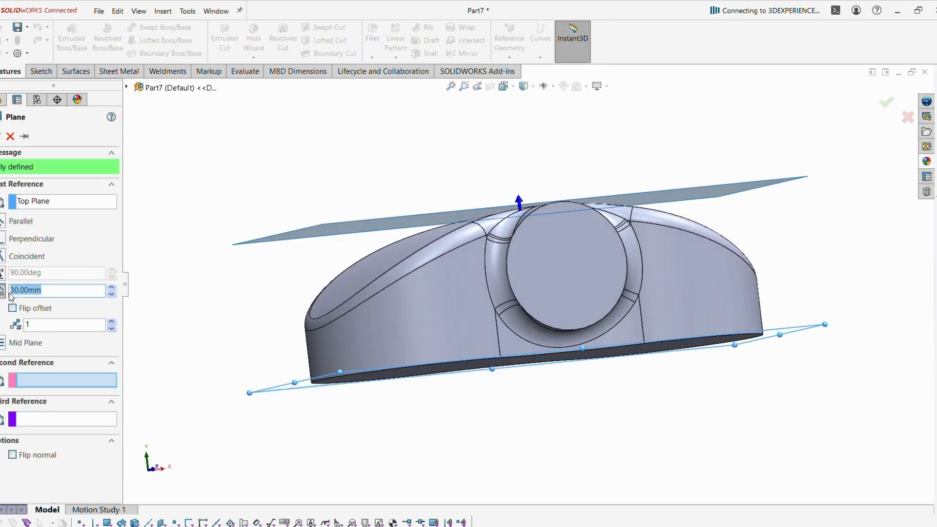
{"action": "left_click", "coordinate": [1, 137]}
Start a new sketch on Plane1 and view it straight on.
{"action": "left_click", "coordinate": [218, 169]}
{"action": "middle_click_drag", "start_coordinate": [219, 169], "coordinate": [260, 165]}
{"action": "middle_click_drag", "start_coordinate": [417, 201], "coordinate": [332, 295]}
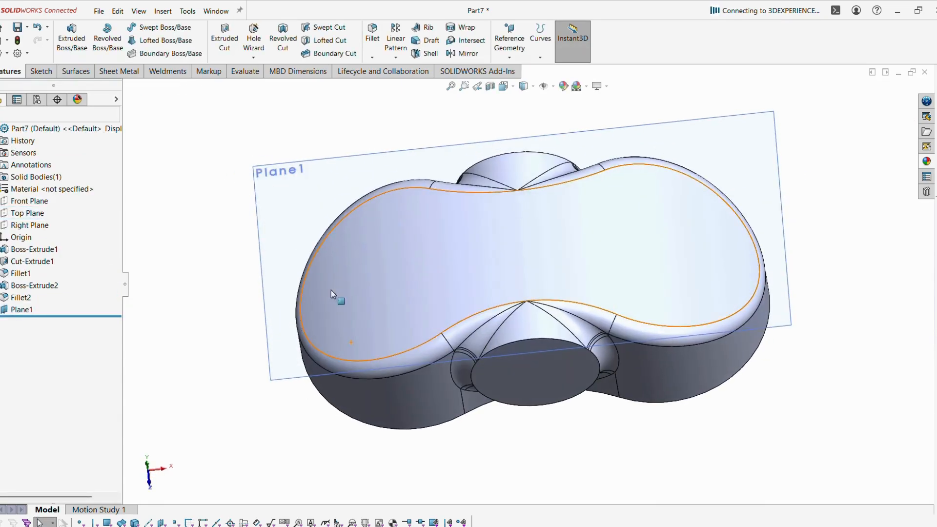
{"action": "left_click", "coordinate": [299, 216]}
{"action": "left_click", "coordinate": [341, 185]}
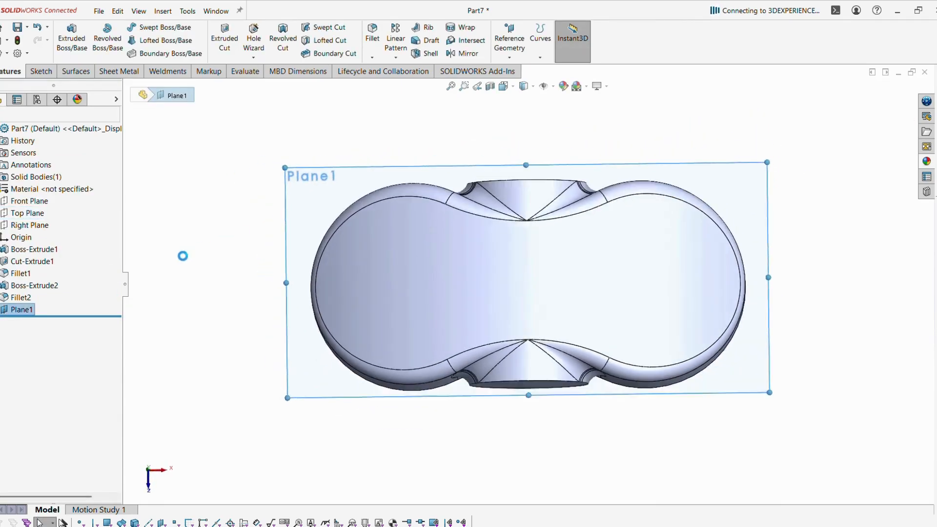
{"action": "key", "text": "space"}
Draw two circles centred over the left and right rounded ends.
{"action": "left_click", "coordinate": [268, 286]}
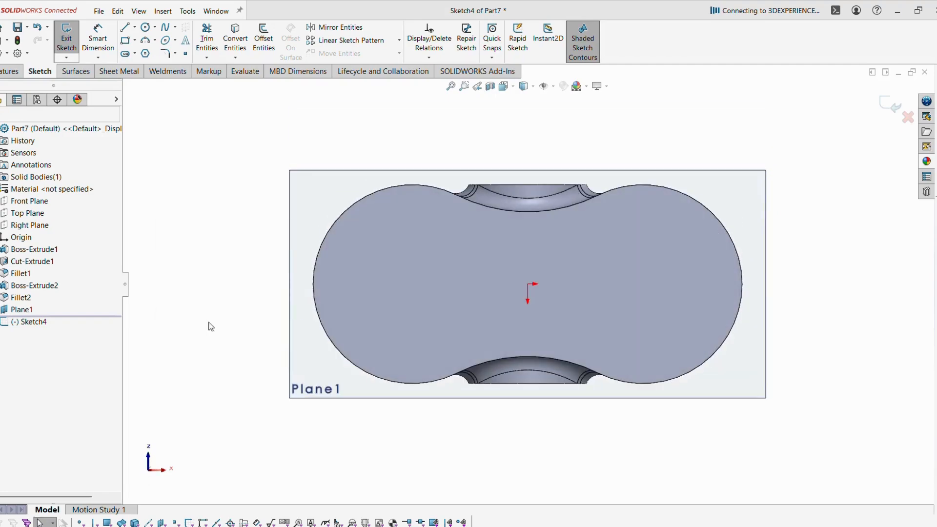
{"action": "left_click", "coordinate": [150, 28]}
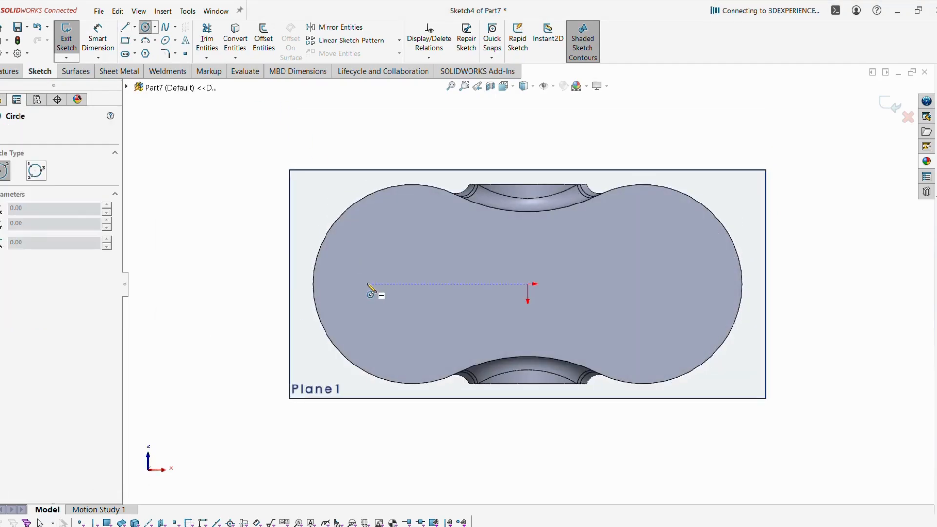
{"action": "left_click", "coordinate": [413, 285]}
{"action": "left_click", "coordinate": [467, 305]}
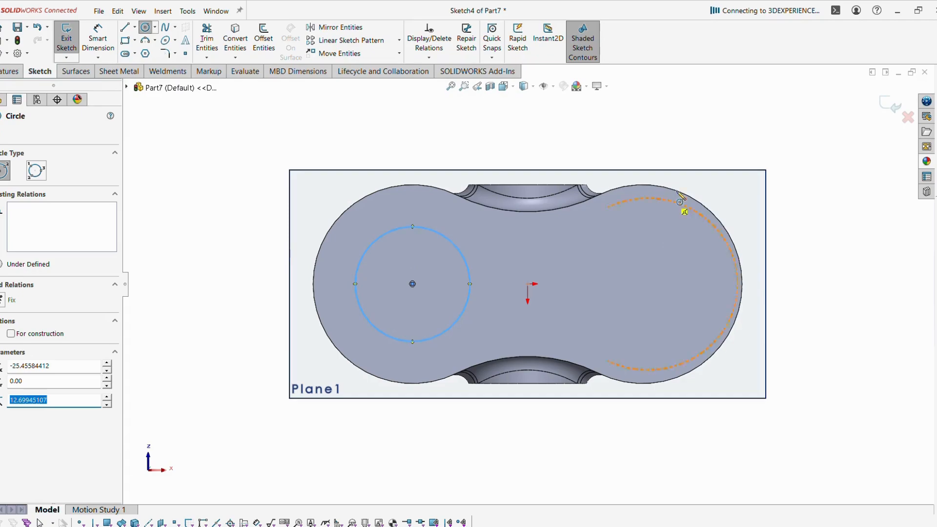
{"action": "left_click", "coordinate": [642, 284]}
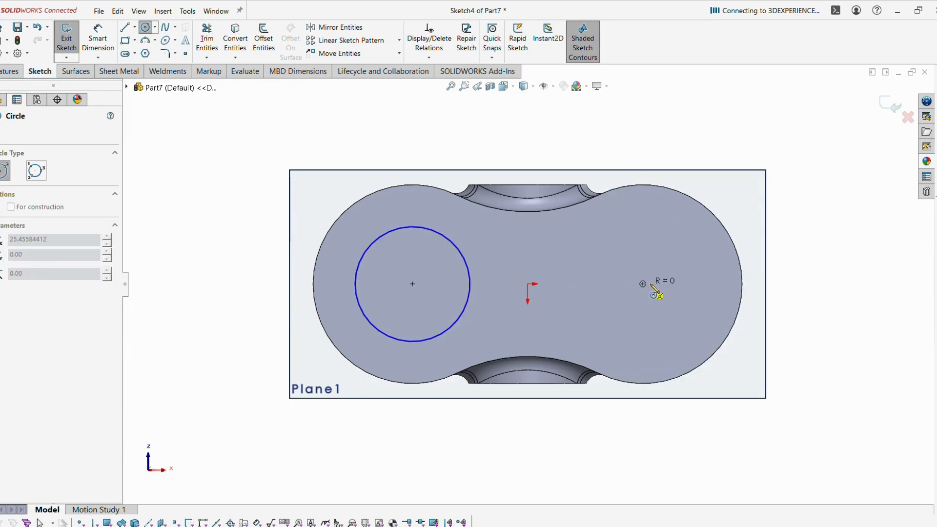
{"action": "left_click", "coordinate": [693, 313]}
{"action": "key", "text": "Escape"}
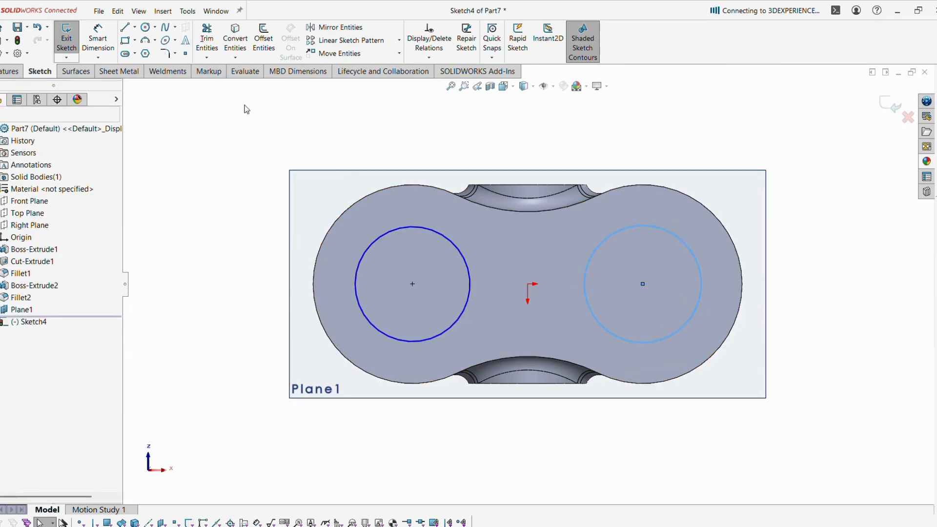
Dimension the left circle at 22 mm, then change its diameter to 28 mm.
{"action": "left_click", "coordinate": [96, 28]}
{"action": "left_click", "coordinate": [382, 236]}
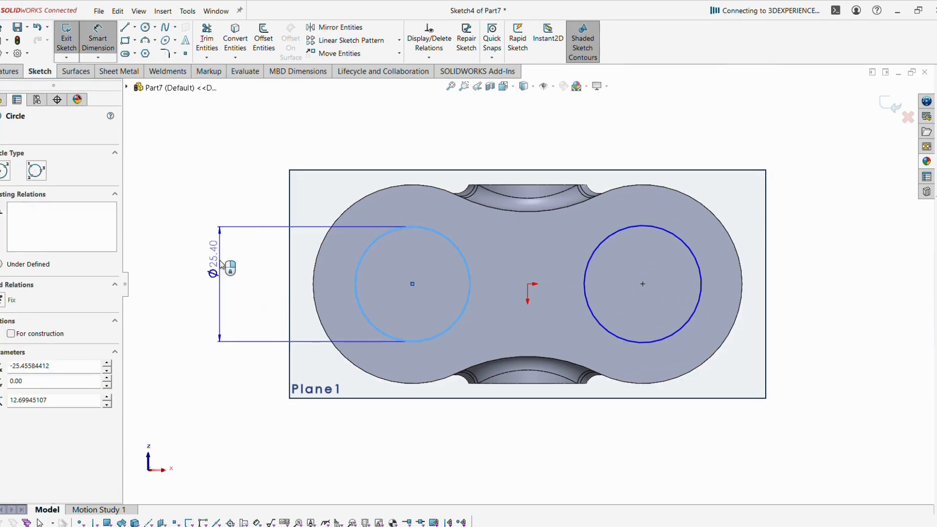
{"action": "left_click", "coordinate": [190, 207]}
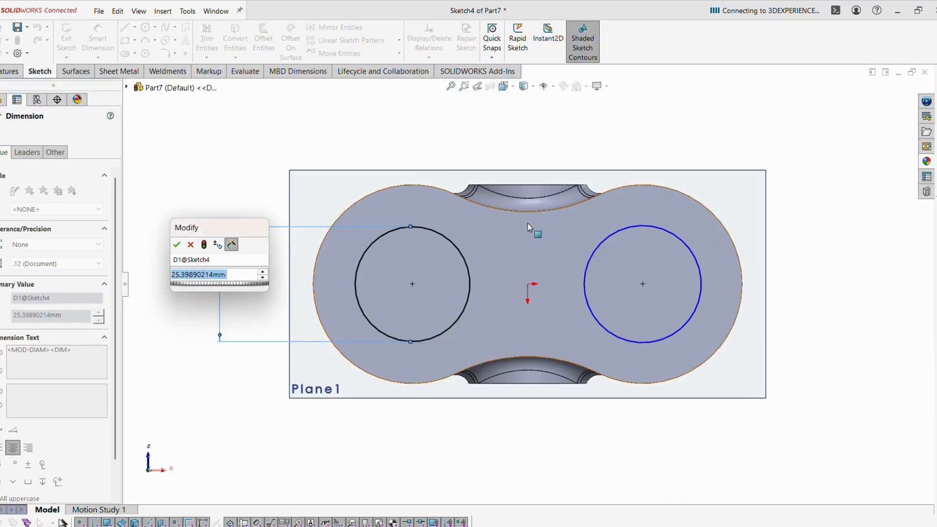
{"action": "type", "text": "22"}
{"action": "key", "text": "Return"}
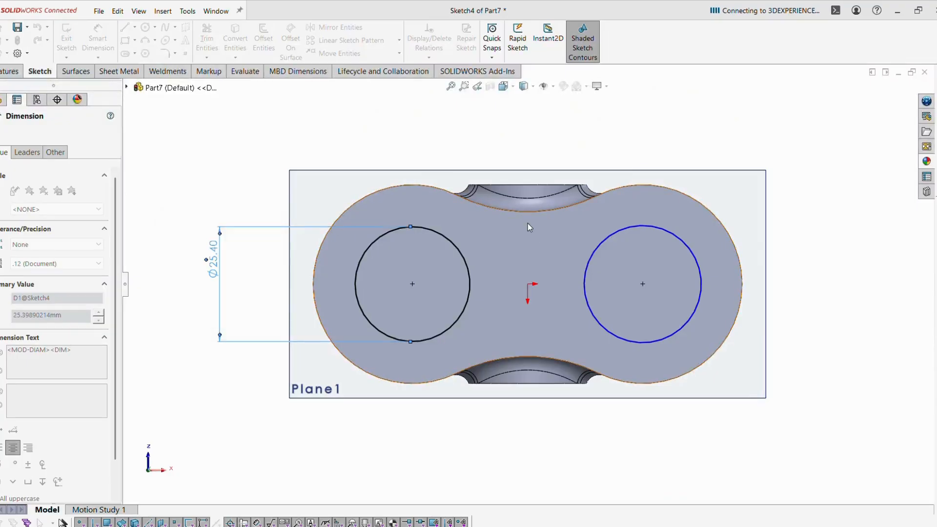
{"action": "left_click", "coordinate": [424, 457]}
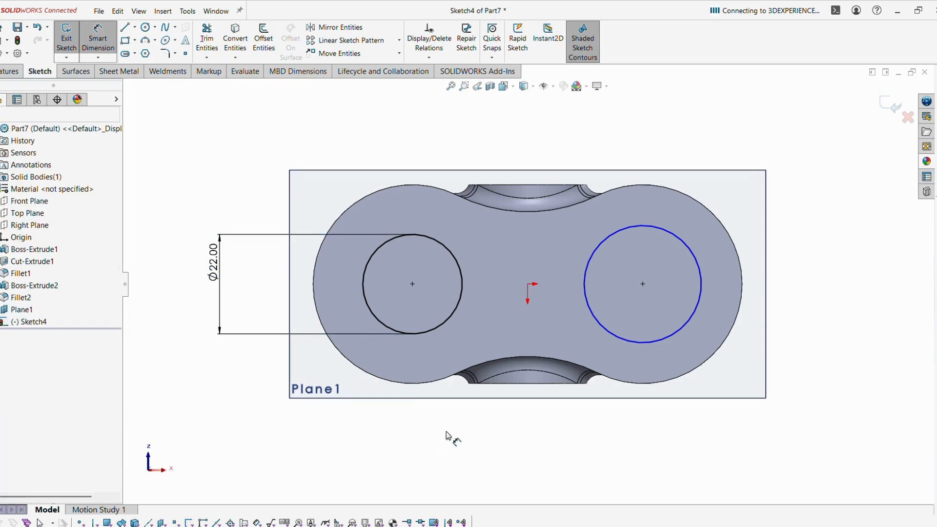
{"action": "double_click", "coordinate": [215, 262]}
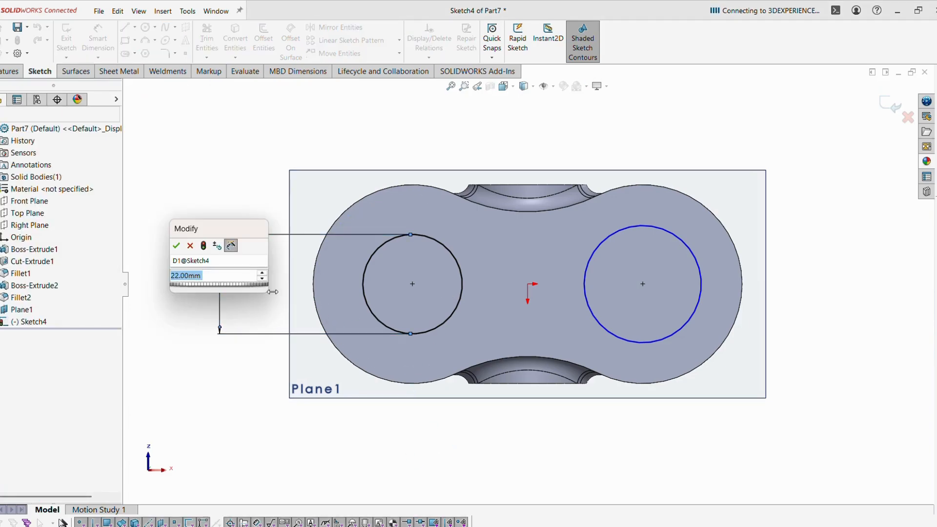
{"action": "type", "text": "28"}
{"action": "key", "text": "Return"}
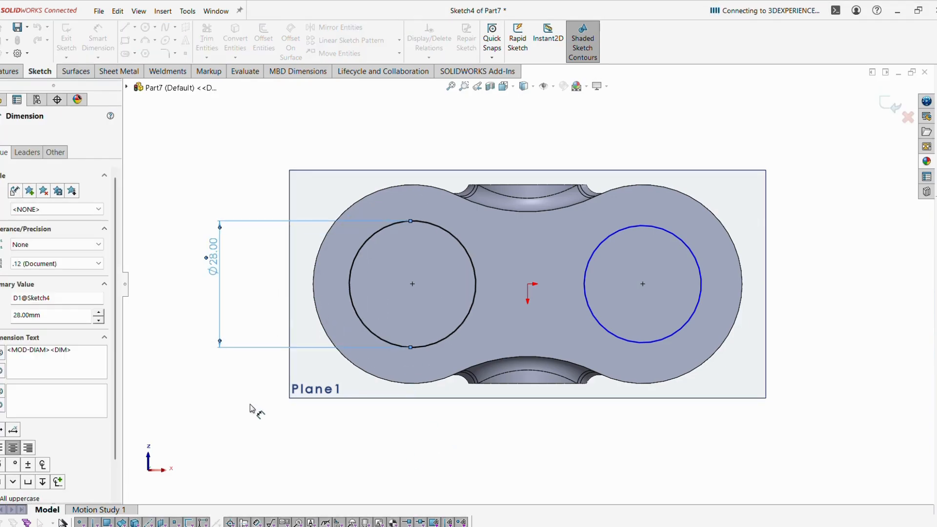
{"action": "left_click", "coordinate": [235, 415]}
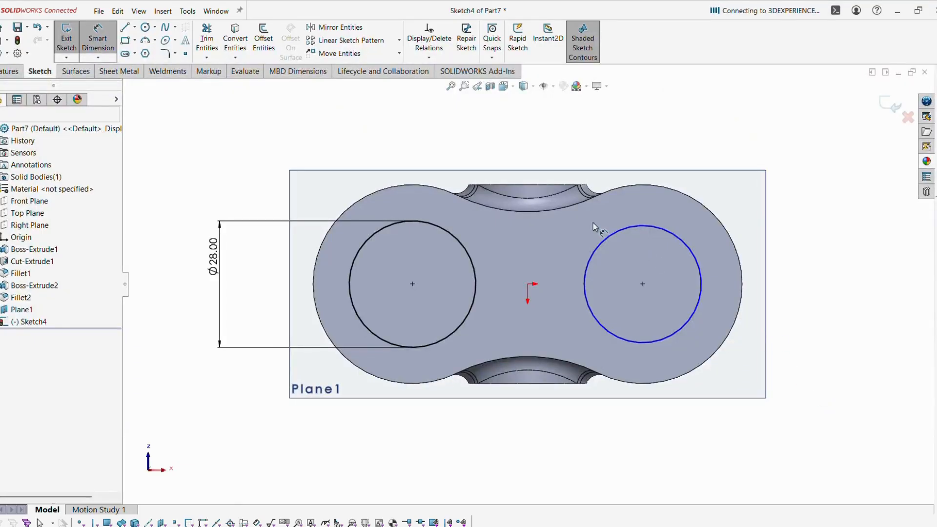
Make the right circle equal in size to the left Ø28 circle.
{"action": "key", "text": "Escape"}
{"action": "left_click", "coordinate": [613, 238]}
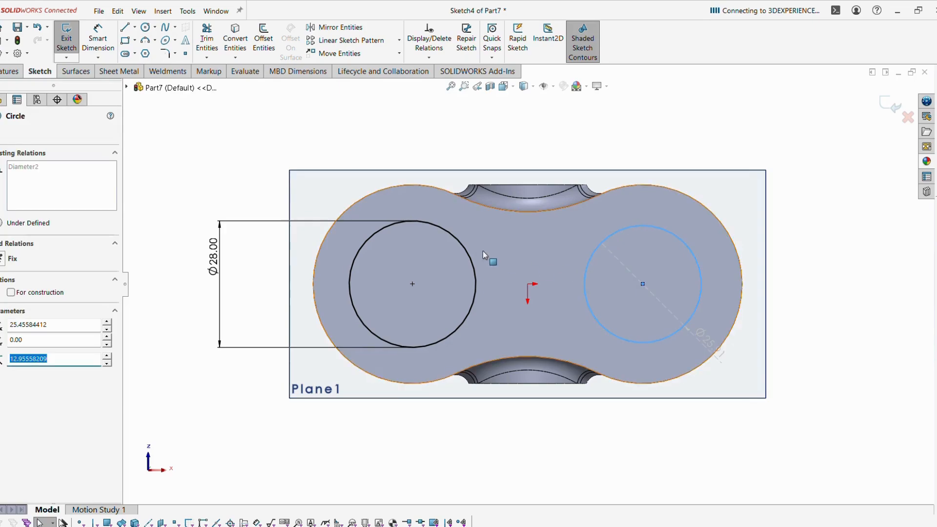
{"action": "left_click", "coordinate": [474, 250], "text": "ctrl"}
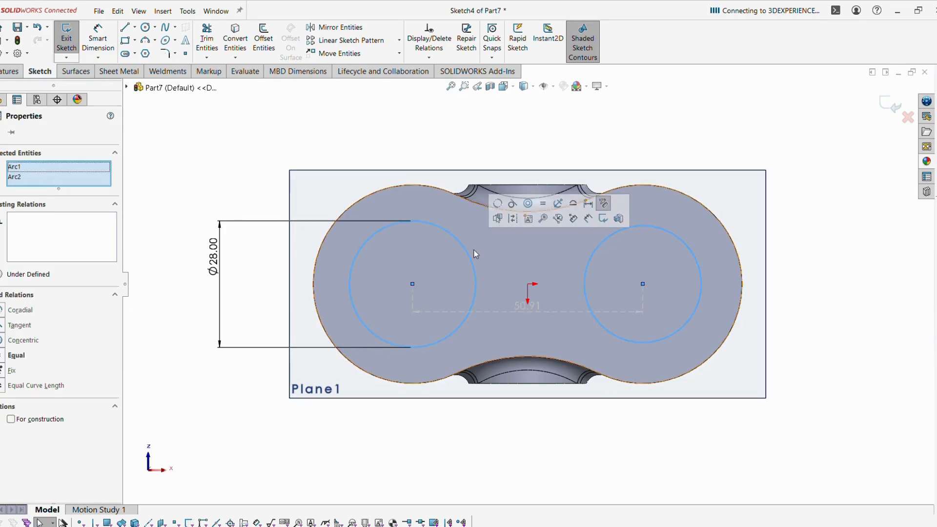
{"action": "left_click", "coordinate": [538, 203]}
{"action": "left_click", "coordinate": [819, 246]}
{"action": "scroll", "coordinate": [484, 166], "scroll_direction": "up", "scroll_amount": 2}
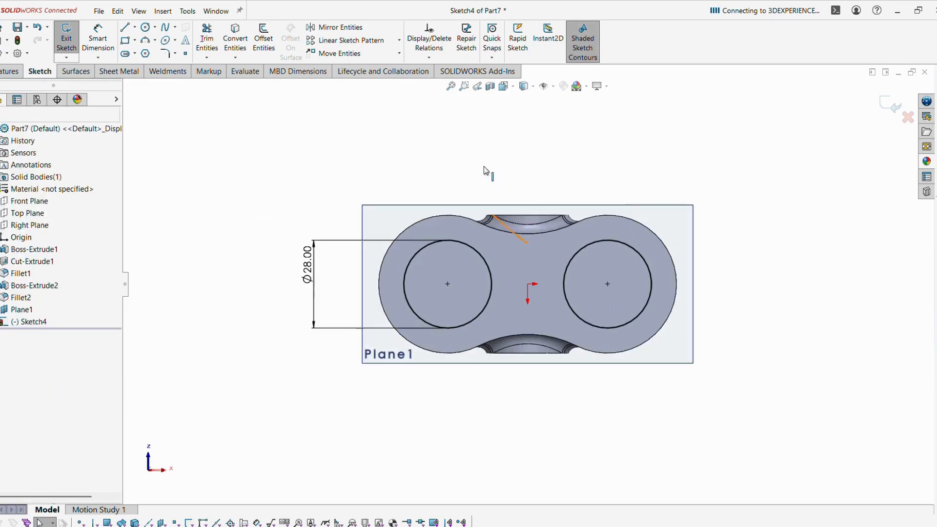
{"action": "mouse_move", "coordinate": [485, 166]}
{"action": "middle_mouse_down"}
{"action": "mouse_move", "coordinate": [519, 366]}
{"action": "mouse_move", "coordinate": [527, 361]}
{"action": "middle_mouse_up"}
Extrude both Ø28 circles from Plane1 down to the body using Up To Next.
{"action": "left_click", "coordinate": [883, 106]}
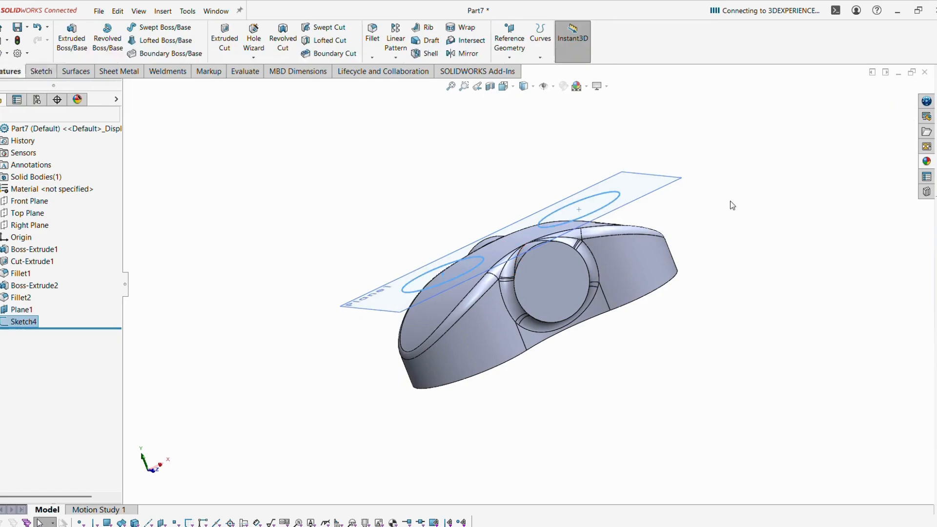
{"action": "mouse_move", "coordinate": [556, 230]}
{"action": "middle_mouse_down"}
{"action": "mouse_move", "coordinate": [548, 243]}
{"action": "mouse_move", "coordinate": [537, 230]}
{"action": "middle_mouse_up"}
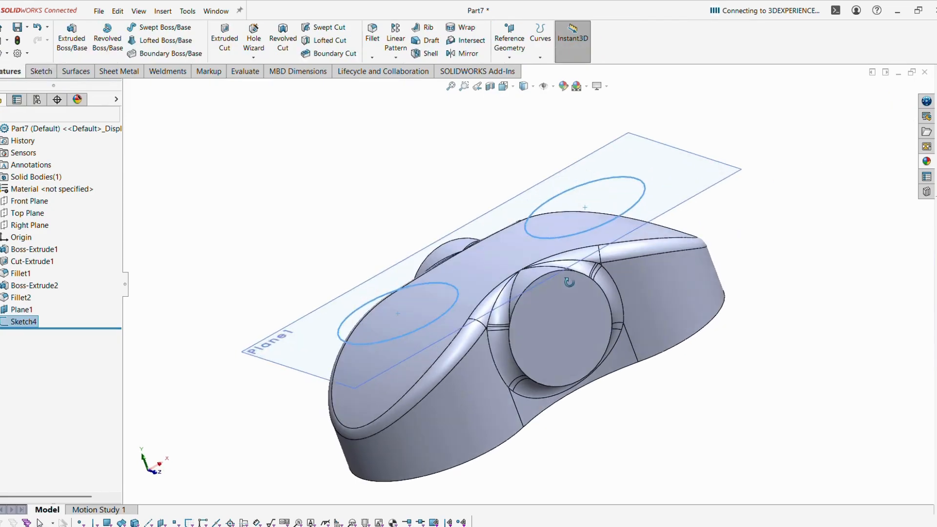
{"action": "left_click", "coordinate": [72, 38]}
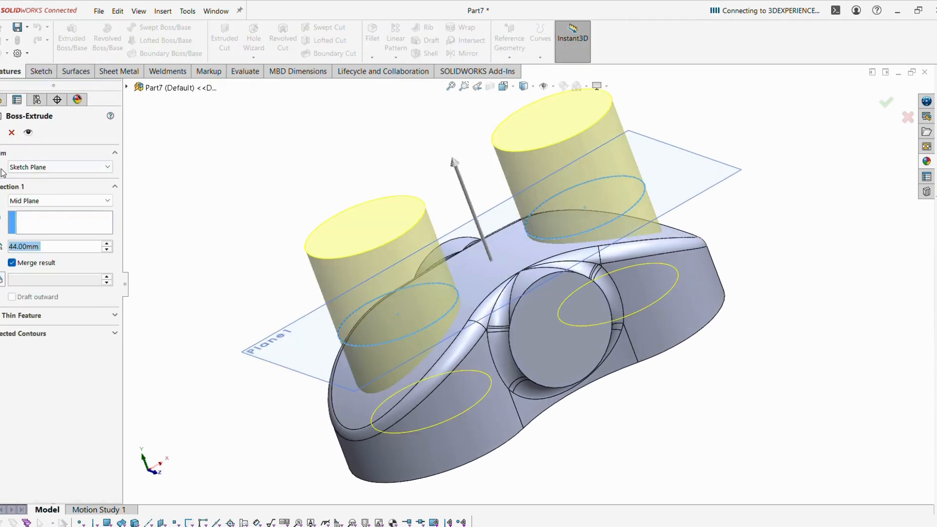
{"action": "left_click", "coordinate": [19, 200]}
{"action": "left_click", "coordinate": [30, 211]}
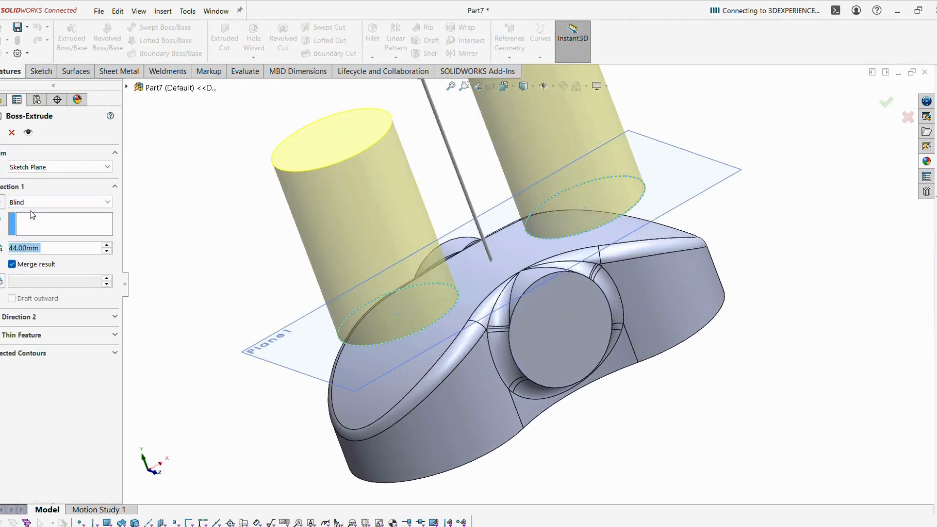
{"action": "left_click", "coordinate": [3, 202]}
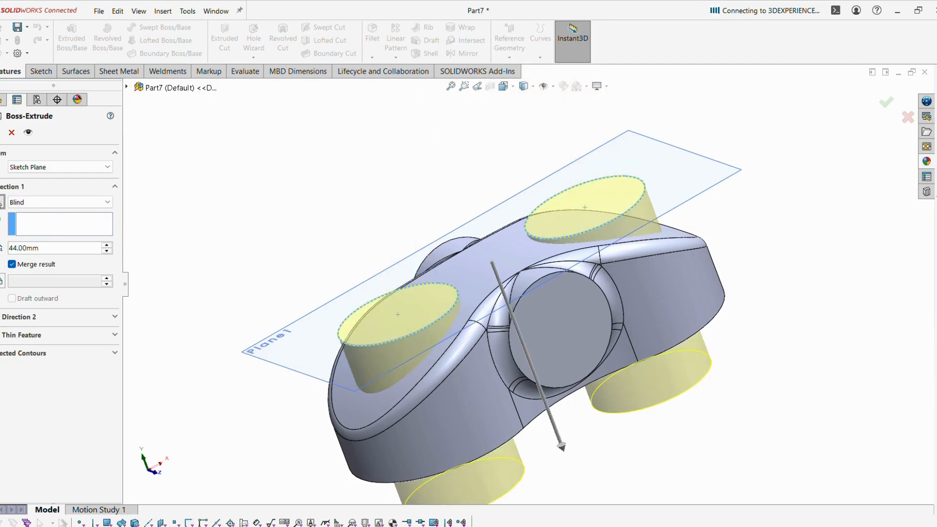
{"action": "left_click", "coordinate": [57, 202]}
{"action": "left_click", "coordinate": [68, 223]}
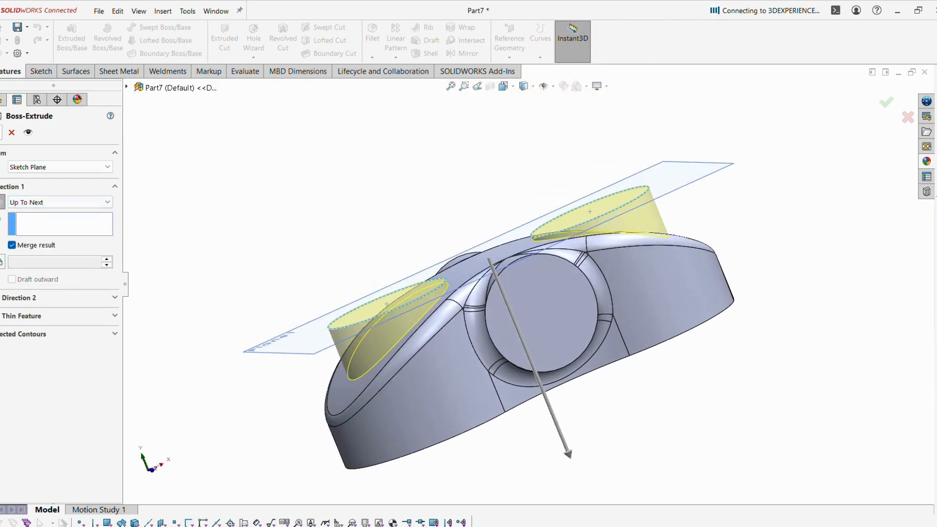
{"action": "key", "text": "Return"}
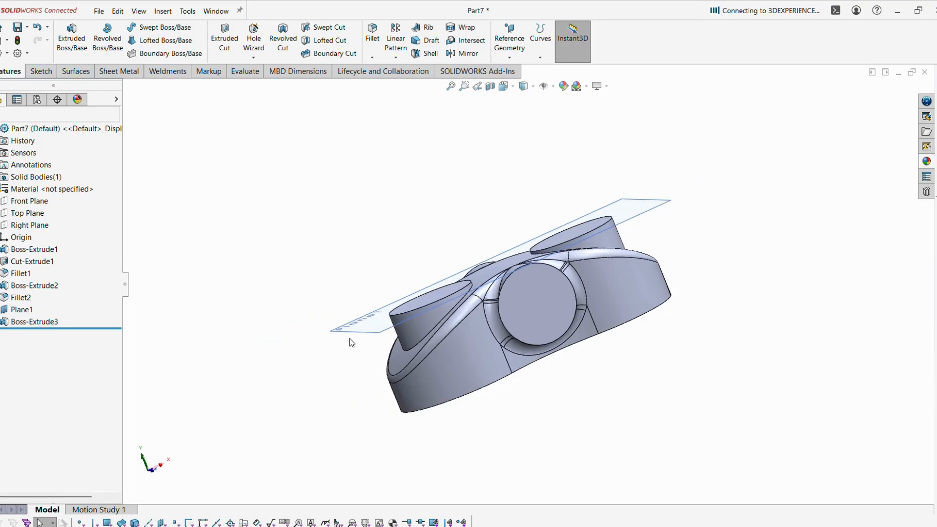
{"action": "left_click", "coordinate": [357, 333]}
Hide Plane1 and shell the part with 3 mm walls, removing the large flat face.
{"action": "left_click", "coordinate": [419, 305]}
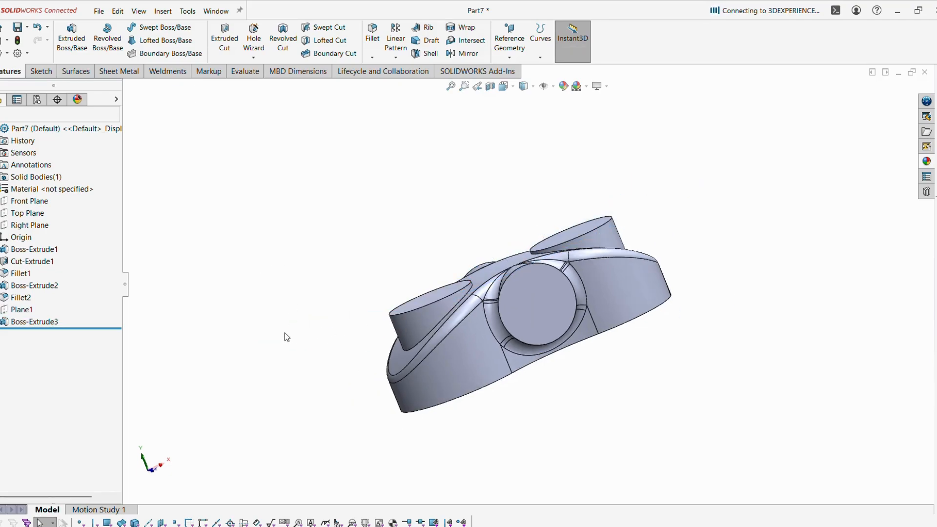
{"action": "middle_click_drag", "start_coordinate": [286, 335], "coordinate": [774, 398]}
{"action": "left_click", "coordinate": [431, 54]}
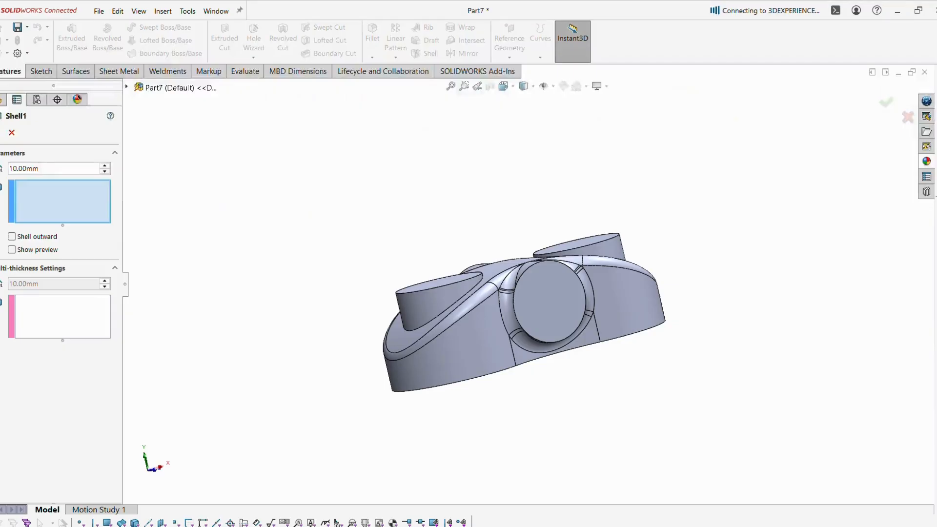
{"action": "type", "text": "3"}
{"action": "key", "text": "Return"}
{"action": "middle_click_drag", "start_coordinate": [344, 385], "coordinate": [455, 322]}
{"action": "left_click", "coordinate": [471, 315]}
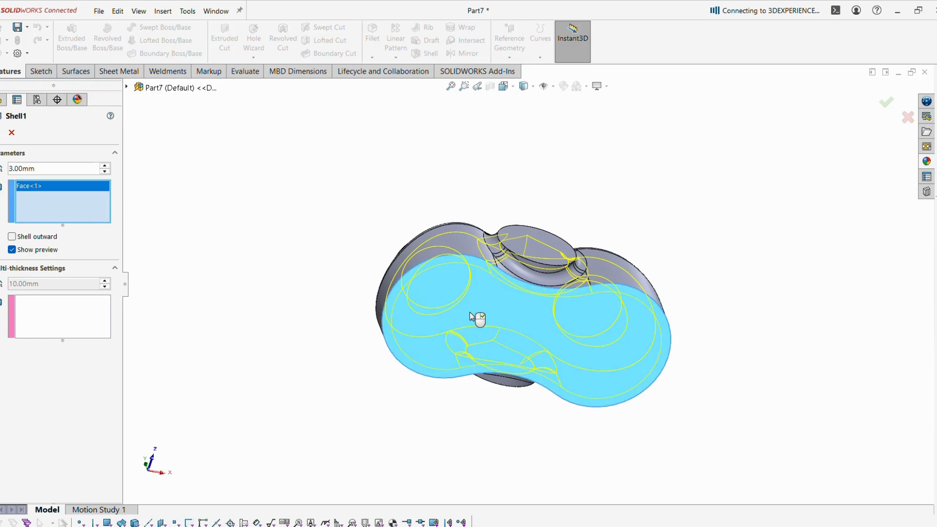
{"action": "middle_click_drag", "start_coordinate": [473, 279], "coordinate": [477, 377]}
{"action": "middle_click_drag", "start_coordinate": [311, 263], "coordinate": [385, 332]}
{"action": "middle_click_drag", "start_coordinate": [444, 255], "coordinate": [424, 244]}
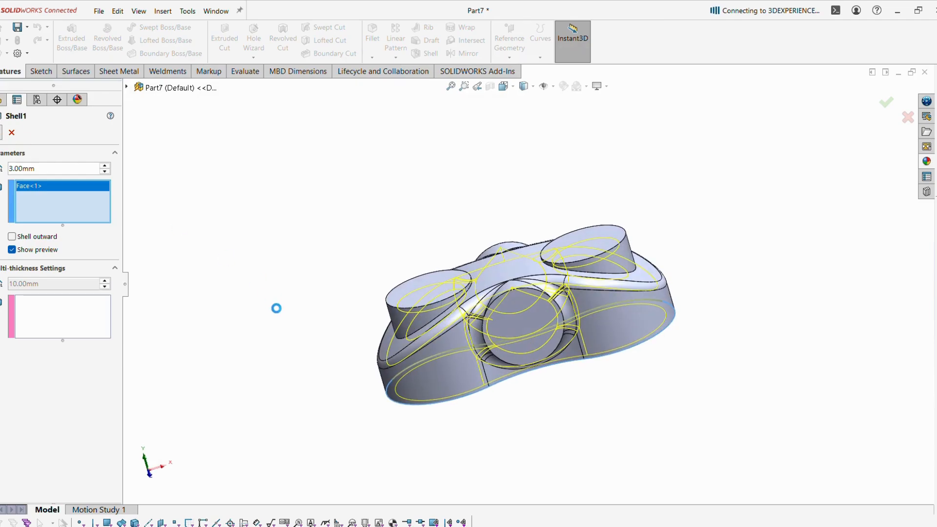
{"action": "middle_click_drag", "start_coordinate": [327, 305], "coordinate": [335, 347]}
Sketch two equal circles on the boss top face, one over each end boss.
{"action": "left_click", "coordinate": [452, 302]}
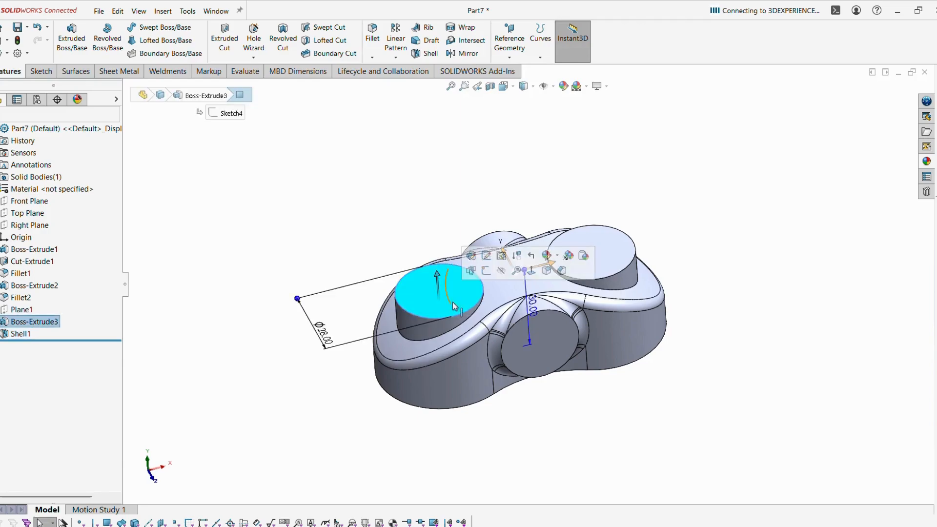
{"action": "left_click", "coordinate": [487, 271]}
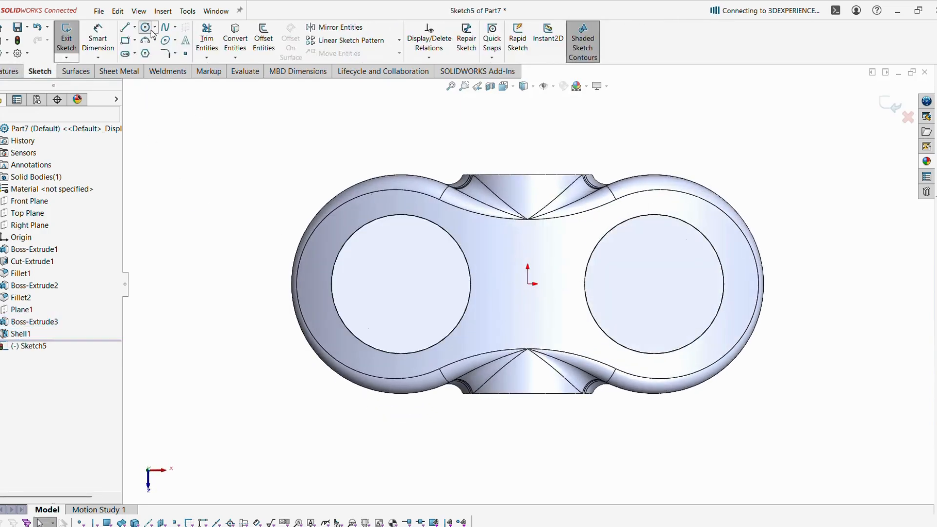
{"action": "left_click", "coordinate": [151, 30]}
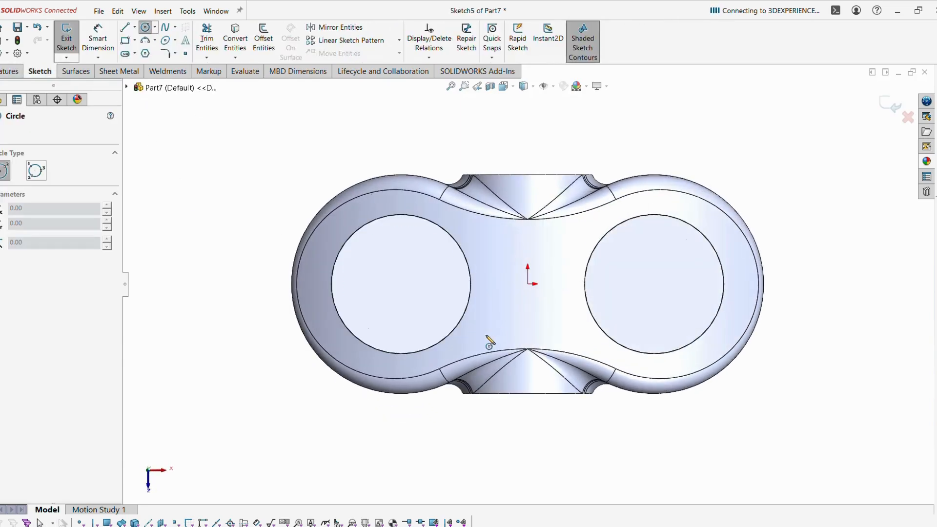
{"action": "left_click", "coordinate": [401, 283]}
{"action": "left_click", "coordinate": [443, 318]}
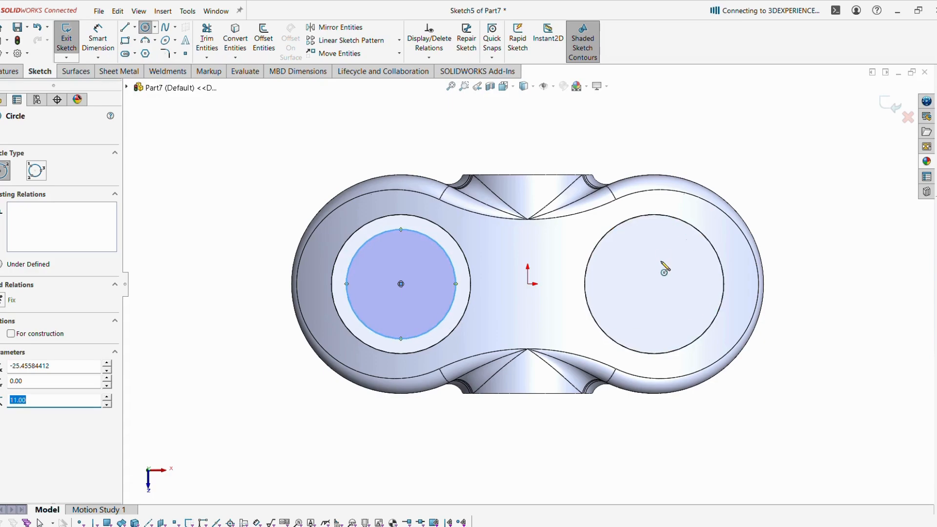
{"action": "left_click", "coordinate": [654, 284]}
{"action": "left_click", "coordinate": [692, 322]}
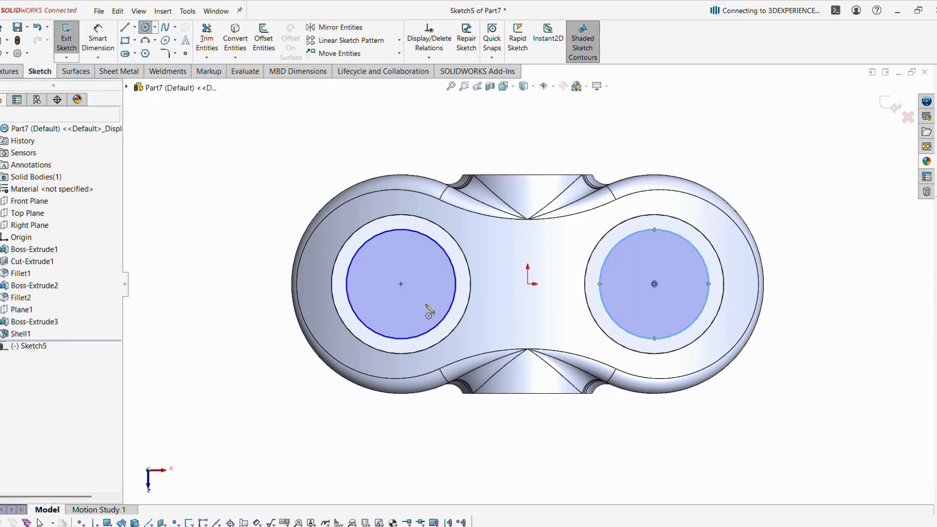
{"action": "key", "text": "Escape"}
{"action": "left_click", "coordinate": [440, 245]}
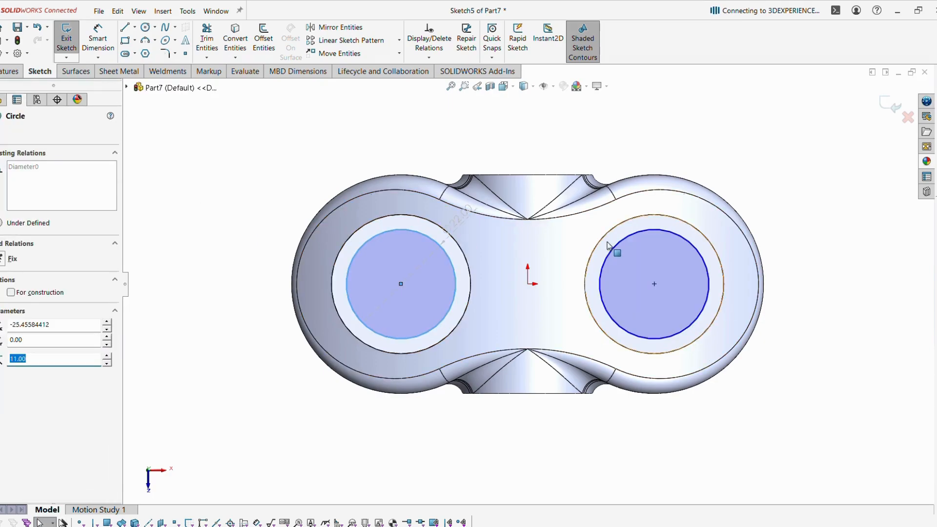
{"action": "left_click", "coordinate": [618, 250], "text": "ctrl"}
{"action": "left_click", "coordinate": [693, 205]}
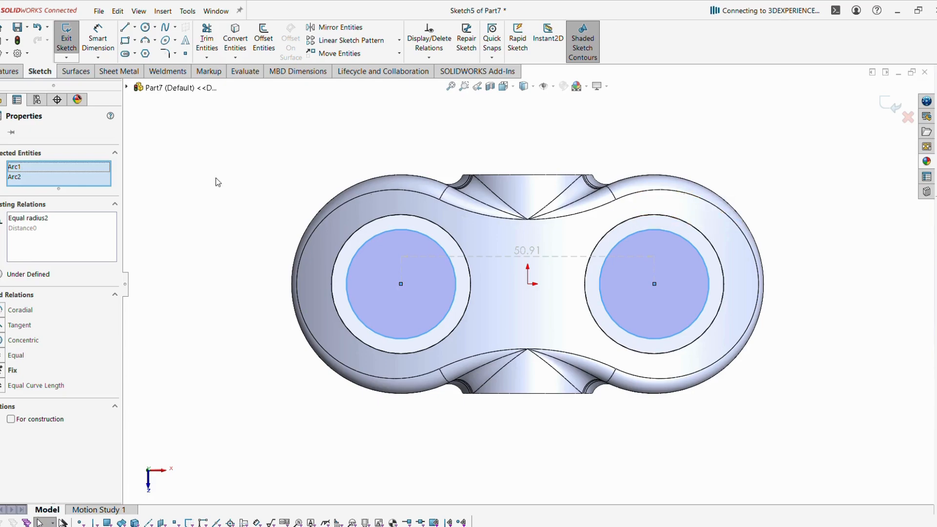
Dimension the circles to a 22 mm diameter.
{"action": "left_click", "coordinate": [98, 39]}
{"action": "left_click", "coordinate": [353, 267]}
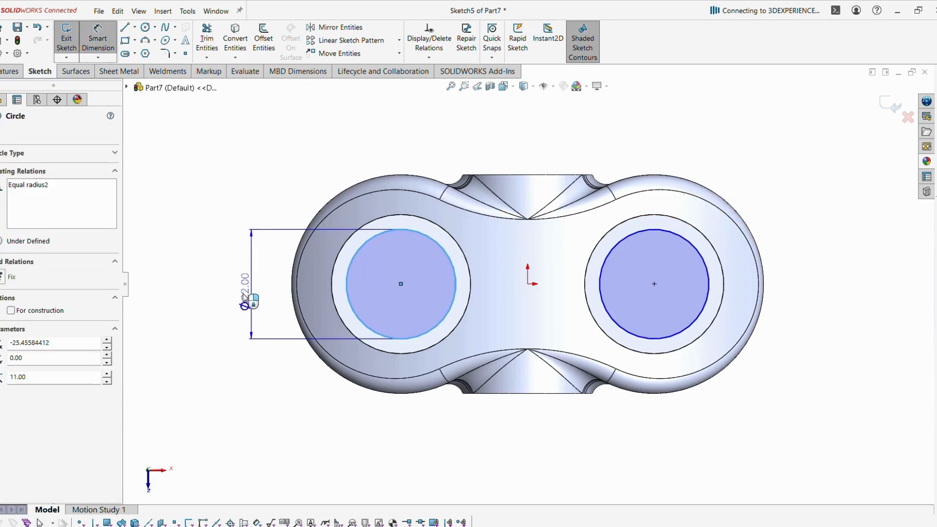
{"action": "left_click", "coordinate": [242, 294]}
{"action": "type", "text": "22"}
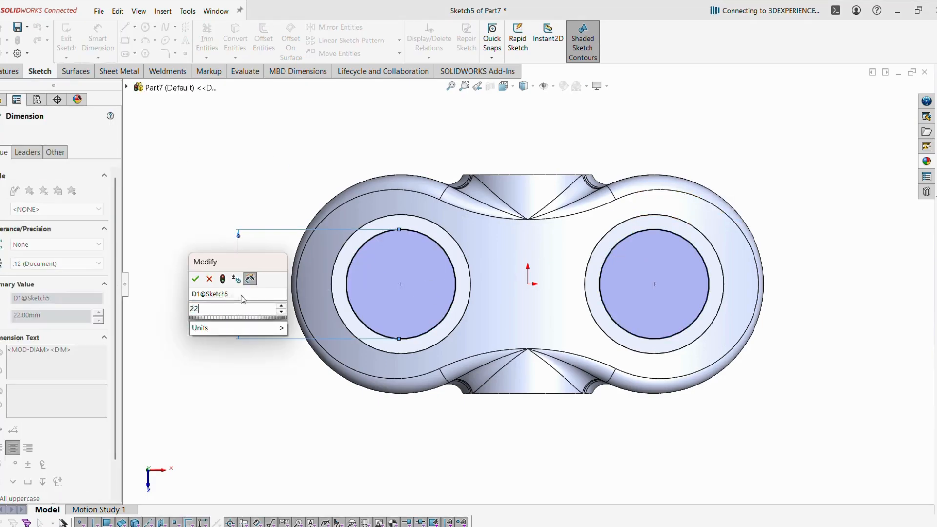
{"action": "key", "text": "Return"}
{"action": "key", "text": "Escape"}
{"action": "key", "text": "Escape"}
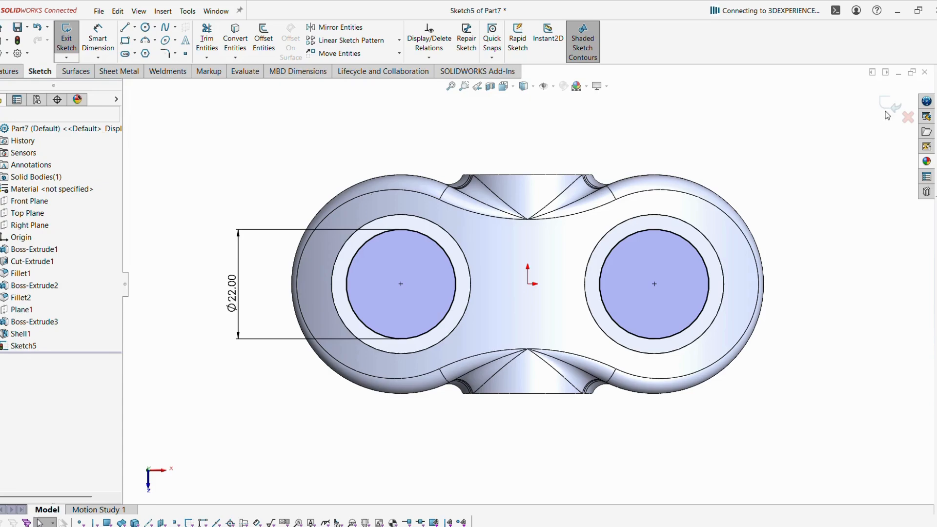
Cut the two Ø22 circles Through All to bore both end bosses.
{"action": "left_click", "coordinate": [891, 104]}
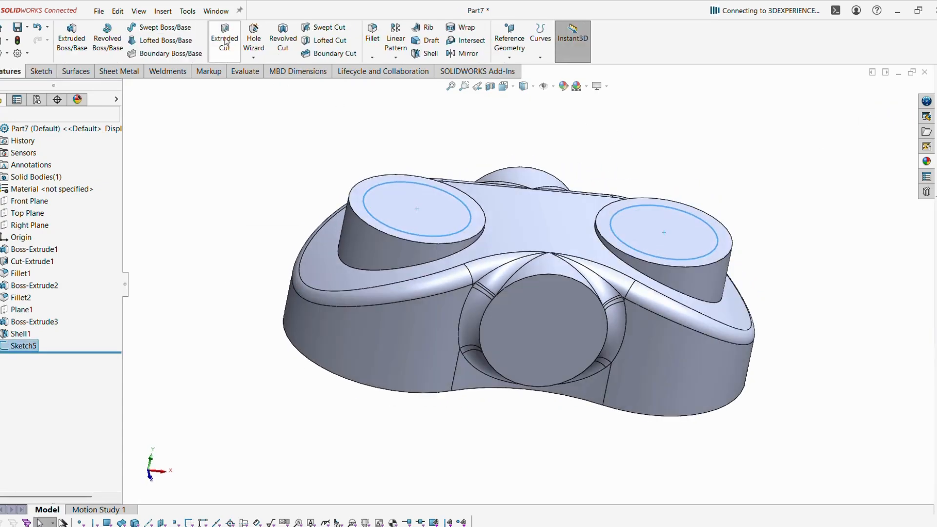
{"action": "left_click", "coordinate": [224, 38]}
{"action": "left_click", "coordinate": [51, 202]}
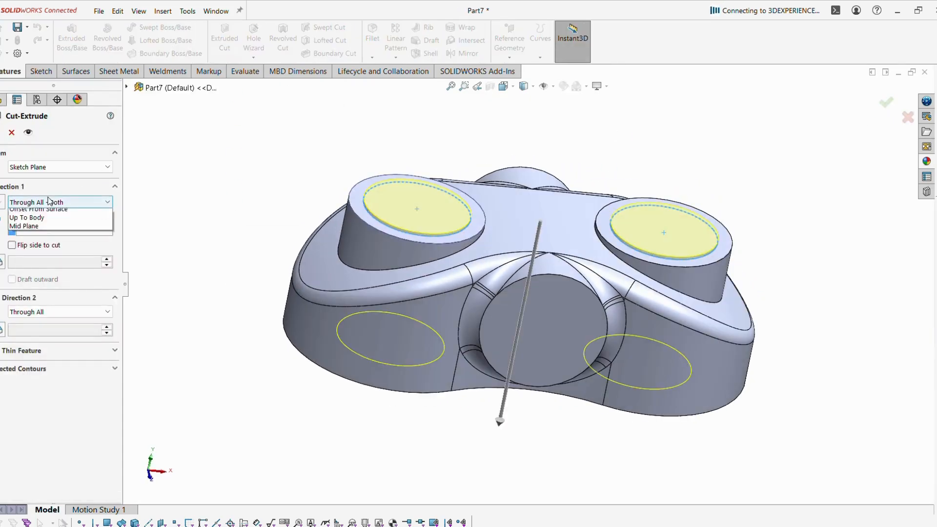
{"action": "left_click", "coordinate": [56, 218]}
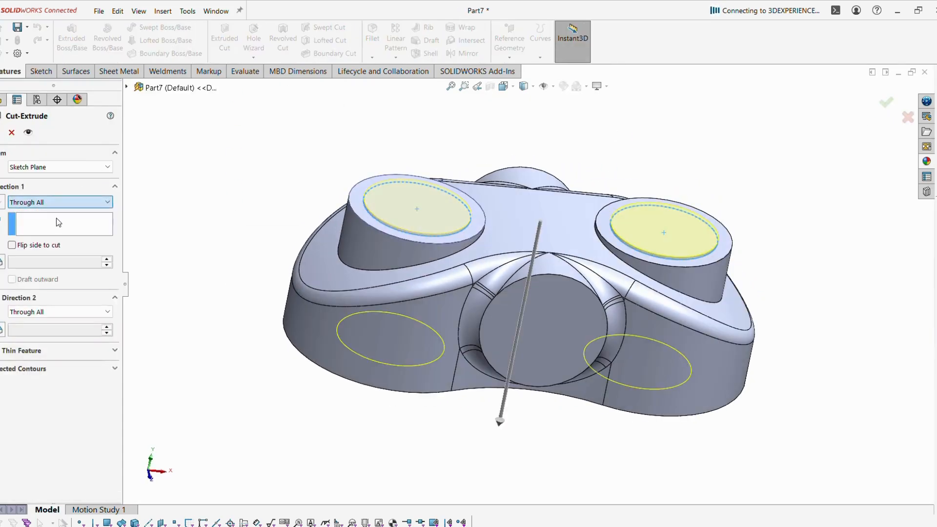
{"action": "left_click", "coordinate": [2, 132]}
{"action": "left_click", "coordinate": [210, 196]}
{"action": "middle_click_drag", "start_coordinate": [273, 198], "coordinate": [296, 217]}
{"action": "left_click", "coordinate": [534, 332]}
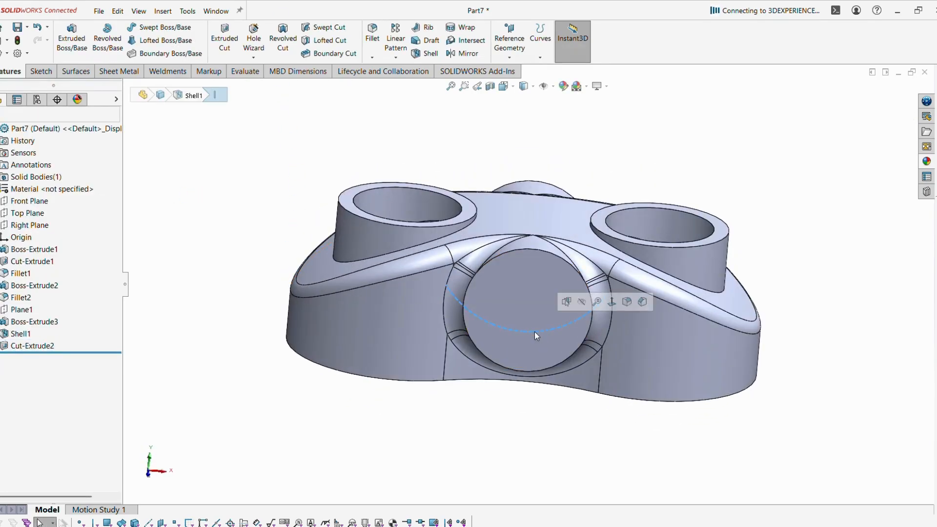
Sketch a circle on the Front Plane centred on the center boss.
{"action": "mouse_move", "coordinate": [526, 303]}
{"action": "middle_mouse_down"}
{"action": "mouse_move", "coordinate": [526, 424]}
{"action": "mouse_move", "coordinate": [569, 441]}
{"action": "mouse_move", "coordinate": [578, 382]}
{"action": "middle_mouse_up"}
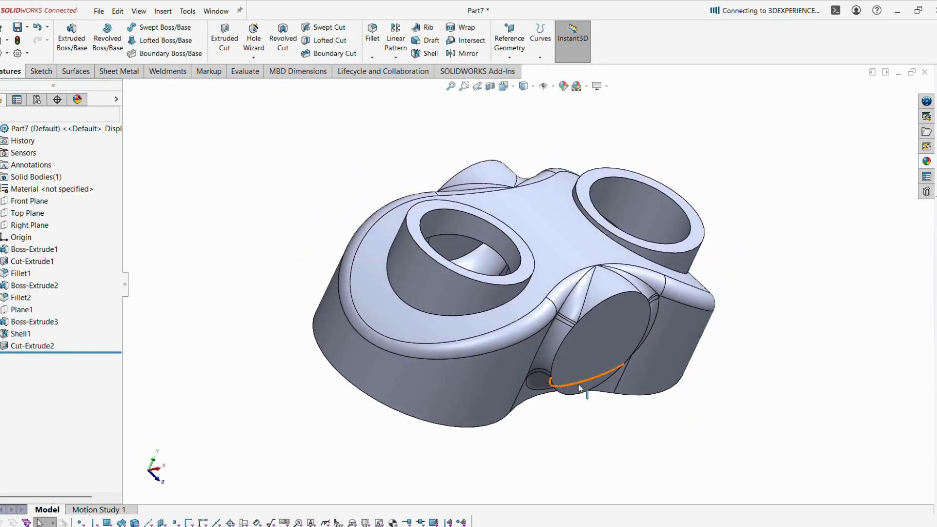
{"action": "left_click", "coordinate": [29, 202]}
{"action": "left_click", "coordinate": [38, 183]}
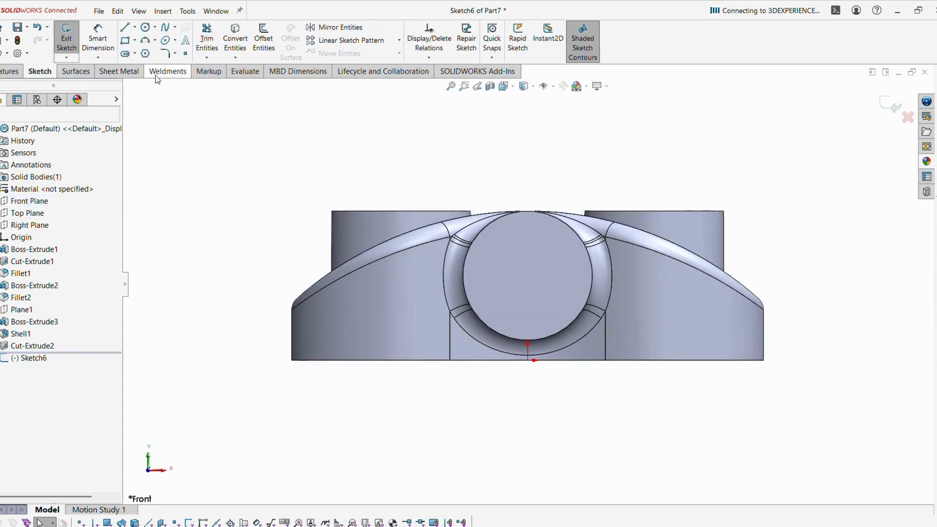
{"action": "left_click", "coordinate": [145, 27]}
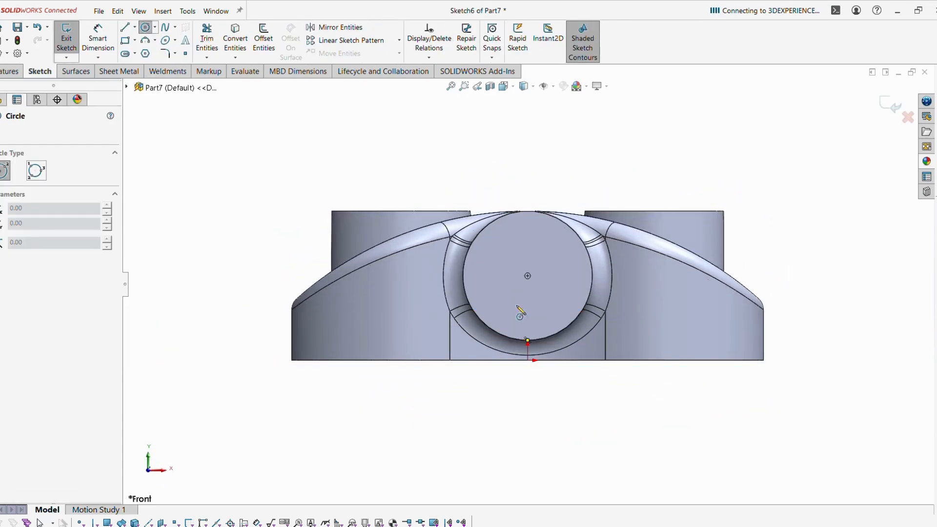
{"action": "left_click", "coordinate": [527, 276]}
{"action": "left_click", "coordinate": [570, 257]}
{"action": "key", "text": "Escape"}
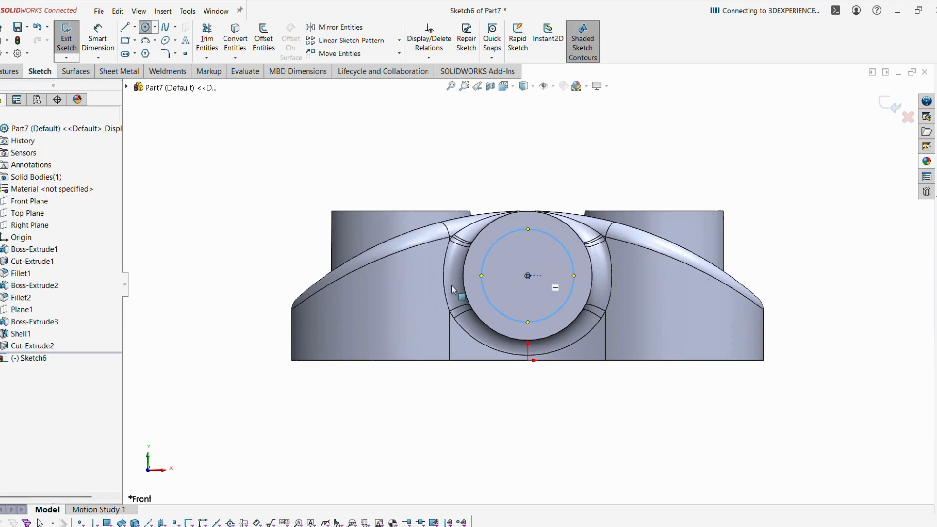
Dimension the circle to a 16 mm diameter.
{"action": "left_click", "coordinate": [100, 36]}
{"action": "left_click", "coordinate": [563, 249]}
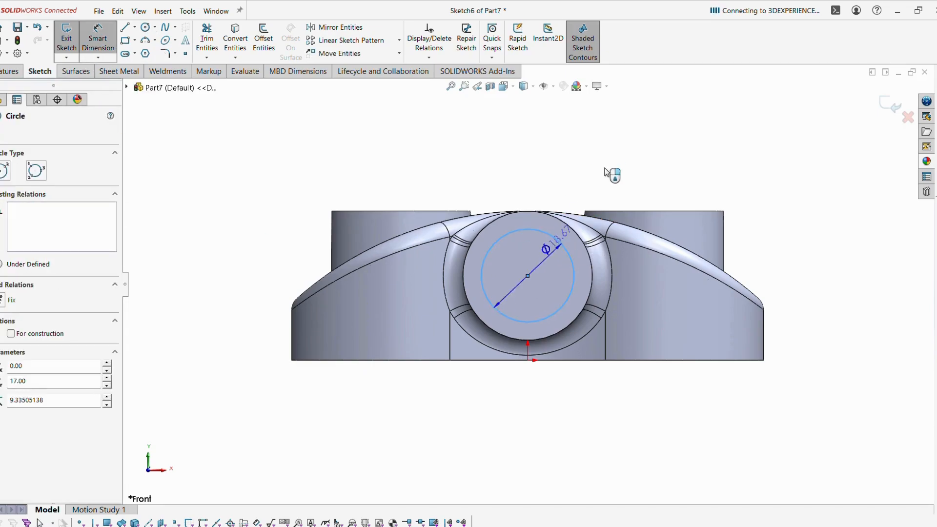
{"action": "left_click", "coordinate": [617, 161]}
{"action": "key", "text": "alt+Tab"}
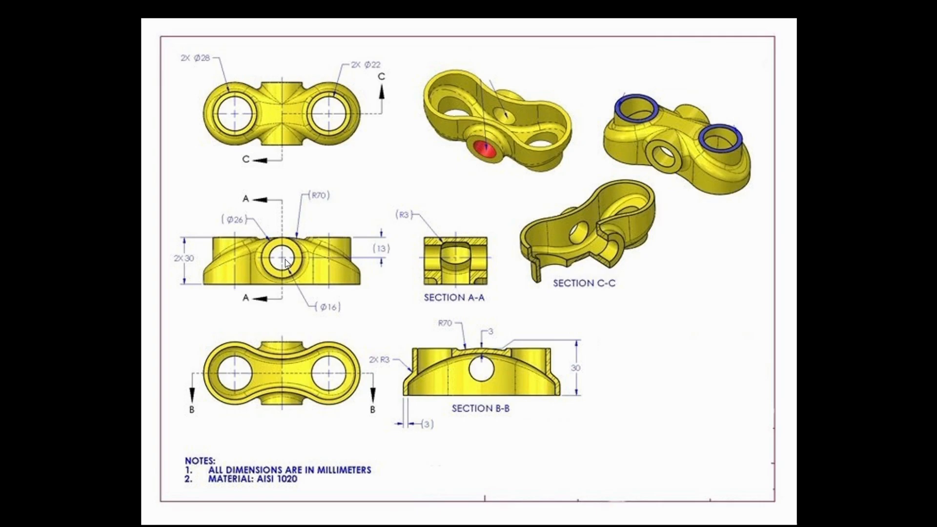
{"action": "key", "text": "alt+Tab"}
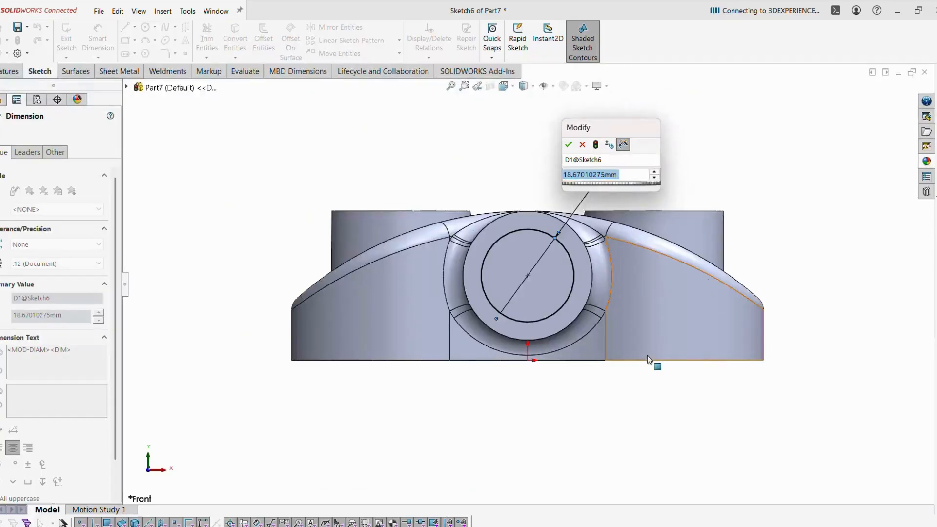
{"action": "type", "text": "16"}
{"action": "key", "text": "Return"}
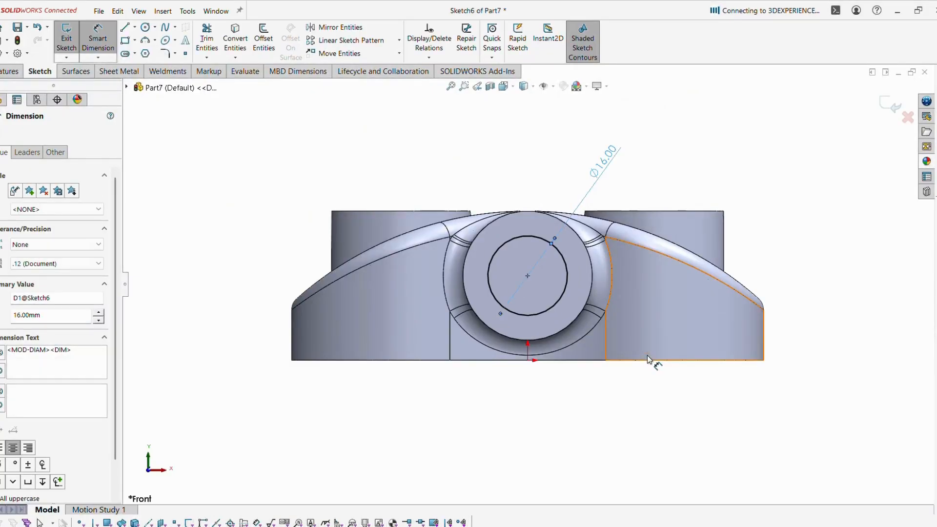
{"action": "key", "text": "Escape"}
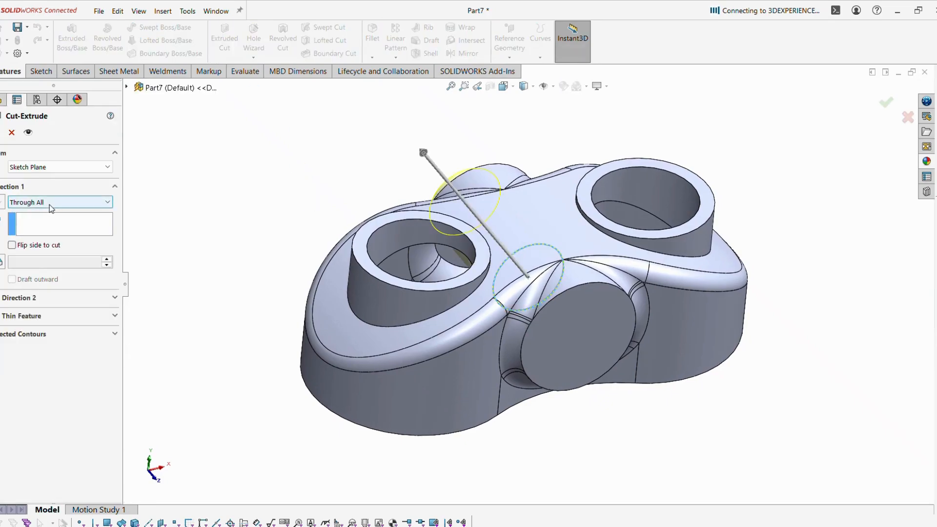
Extrude-cut the Ø16 circle Through All in both directions to bore the cross hole.
{"action": "left_click", "coordinate": [48, 204]}
{"action": "left_click", "coordinate": [54, 230]}
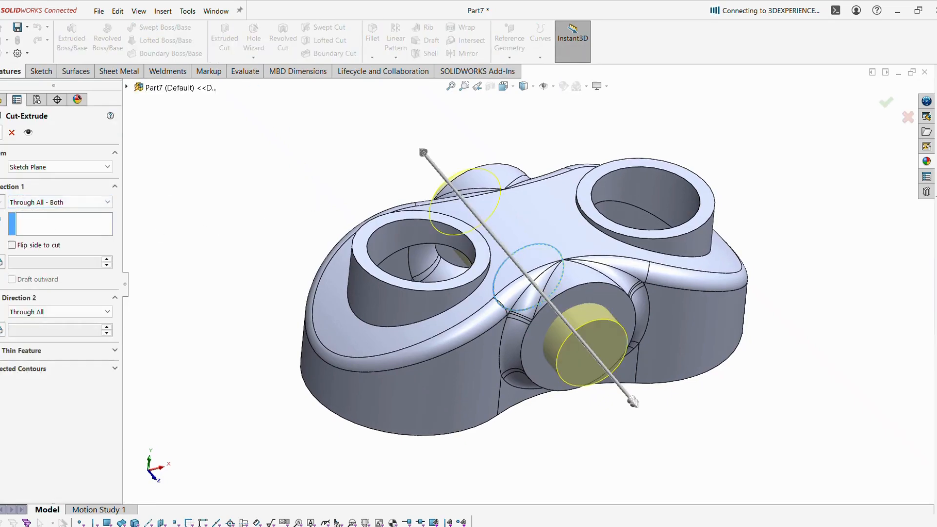
{"action": "left_click", "coordinate": [1, 133]}
{"action": "middle_click_drag", "start_coordinate": [294, 316], "coordinate": [537, 378]}
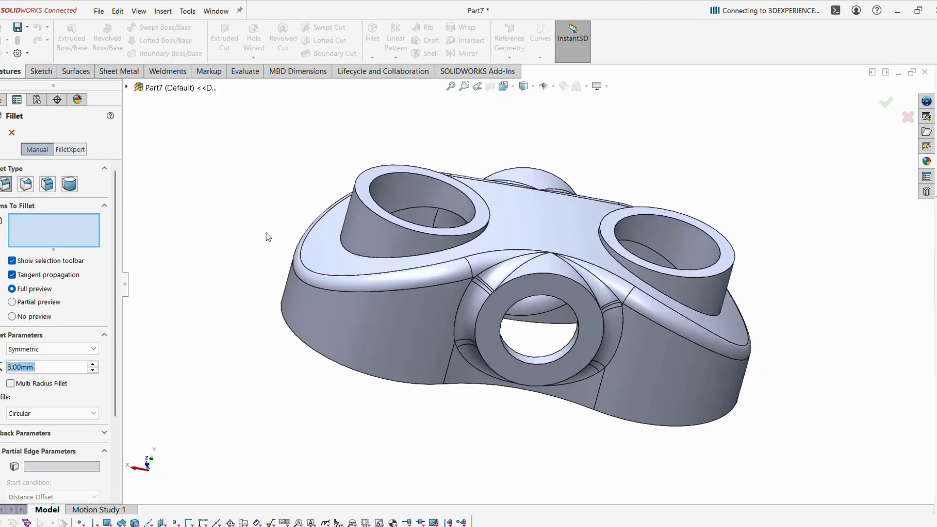
Fillet the base edges of the left and right bosses at 3 mm.
{"action": "left_click", "coordinate": [371, 259]}
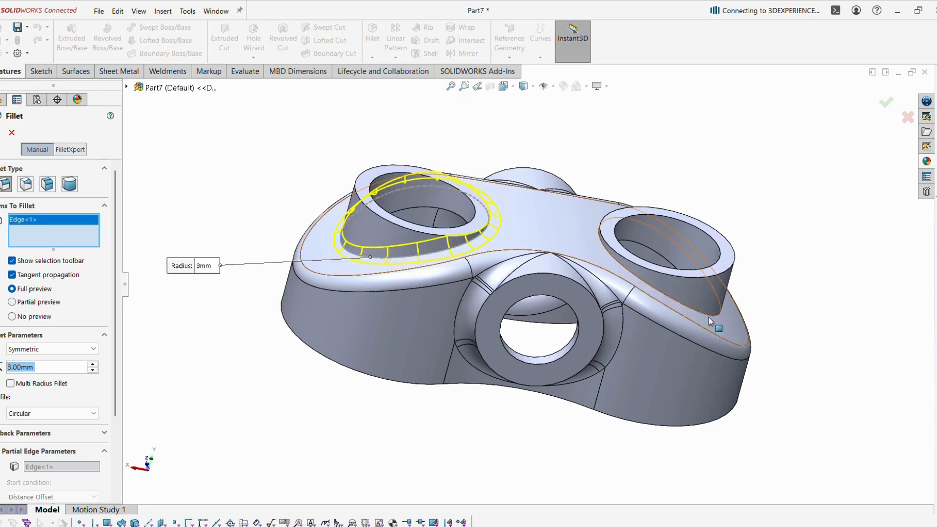
{"action": "left_click", "coordinate": [701, 319]}
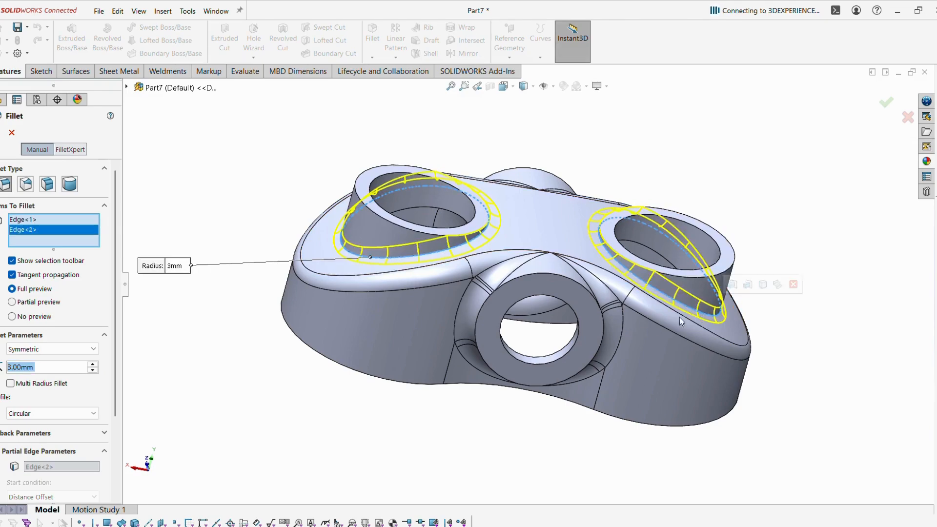
{"action": "middle_click_drag", "start_coordinate": [701, 318], "coordinate": [586, 331]}
{"action": "key", "text": "Return"}
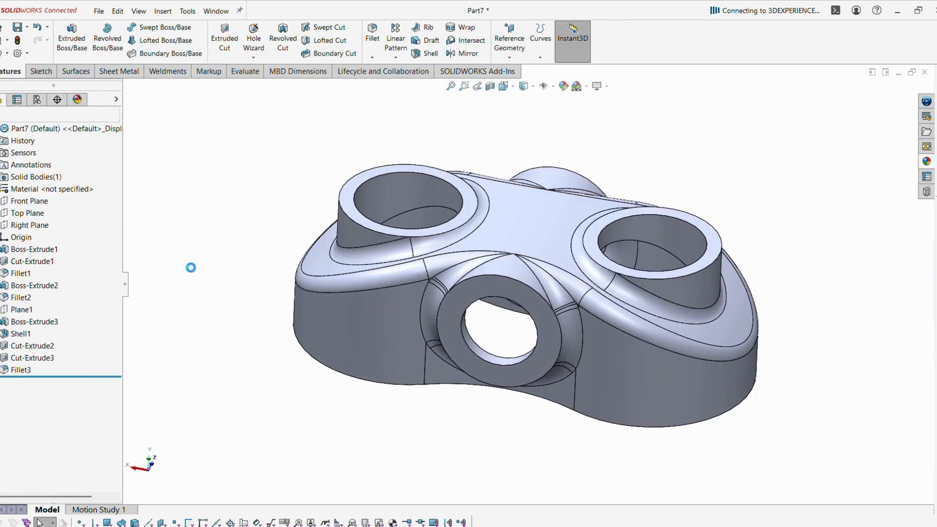
Edit the fillet to add both underside hole edges at 3 mm.
{"action": "mouse_move", "coordinate": [190, 266]}
{"action": "middle_mouse_down"}
{"action": "mouse_move", "coordinate": [293, 224]}
{"action": "mouse_move", "coordinate": [295, 344]}
{"action": "mouse_move", "coordinate": [286, 321]}
{"action": "mouse_move", "coordinate": [294, 309]}
{"action": "middle_mouse_up"}
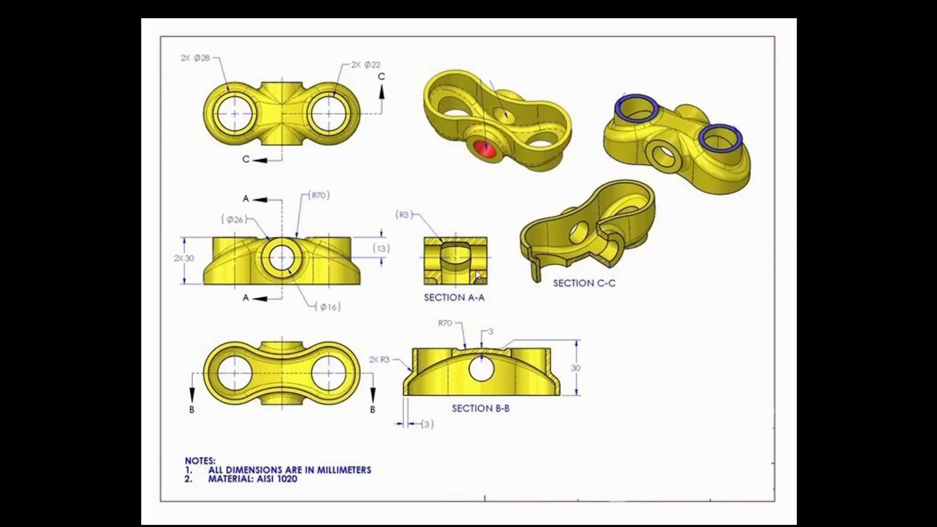
{"action": "key", "text": "alt+Tab"}
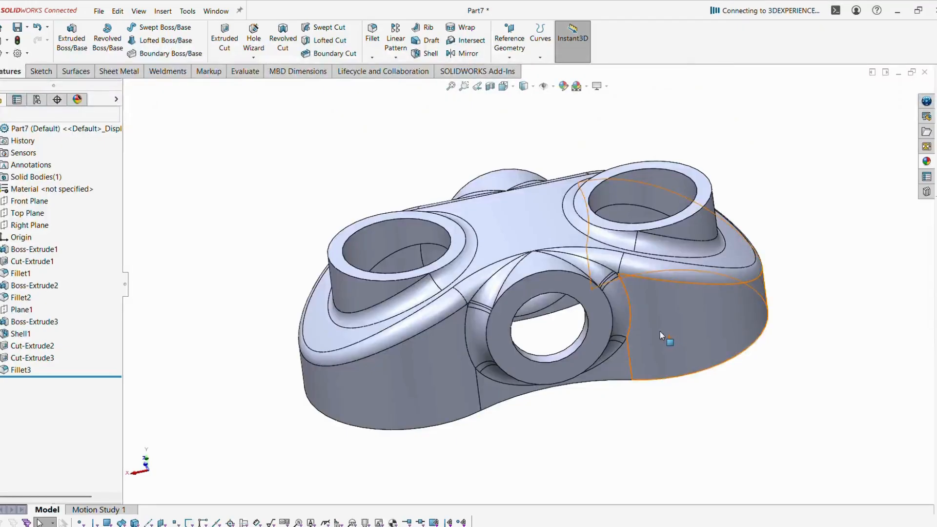
{"action": "middle_click_drag", "start_coordinate": [671, 342], "coordinate": [385, 186]}
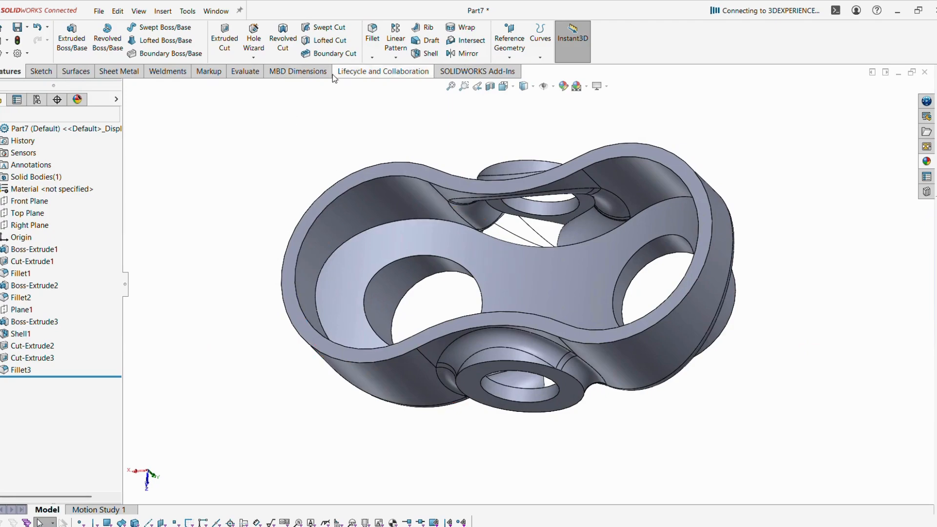
{"action": "left_click", "coordinate": [20, 370]}
{"action": "left_click", "coordinate": [62, 346]}
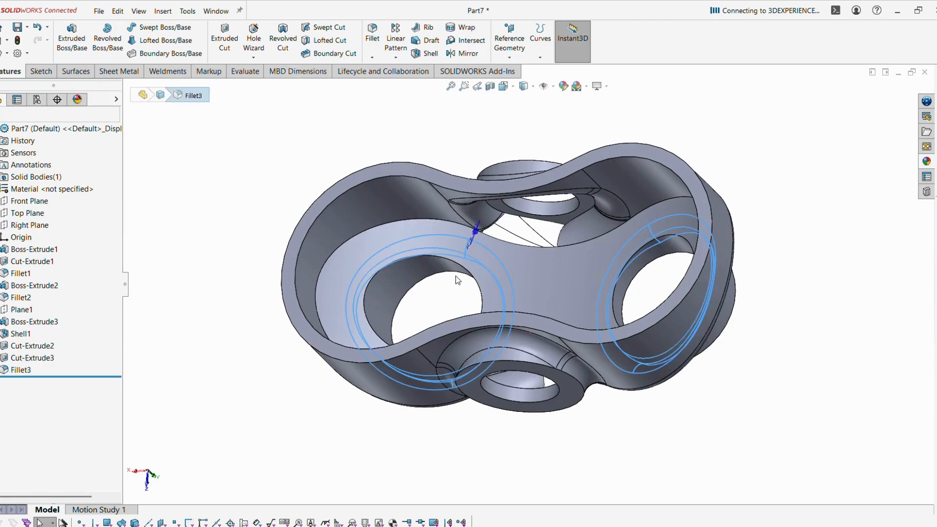
{"action": "middle_click_drag", "start_coordinate": [386, 267], "coordinate": [399, 181]}
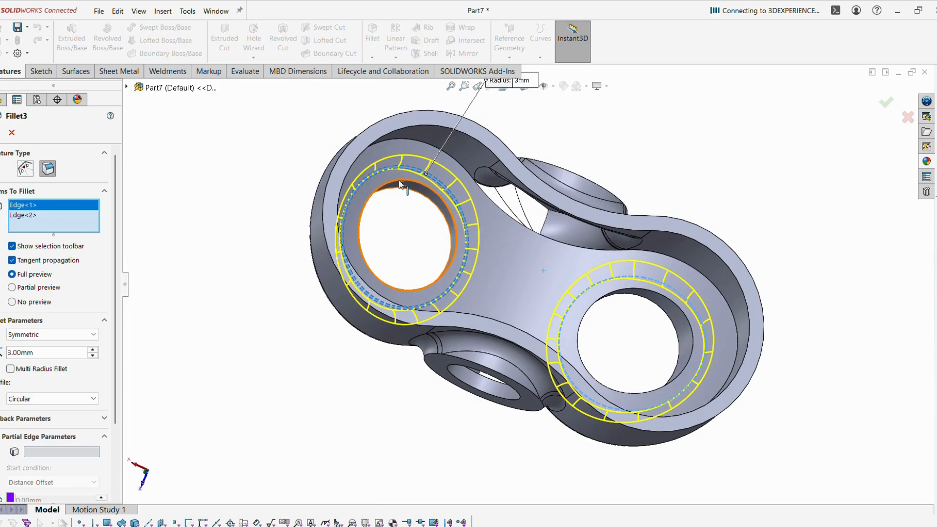
{"action": "left_click", "coordinate": [399, 184]}
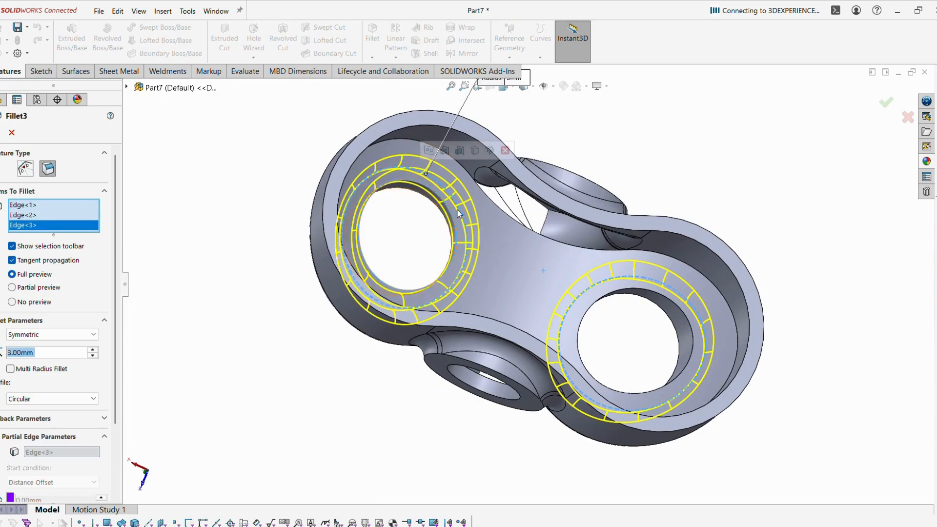
{"action": "left_click", "coordinate": [627, 294]}
{"action": "middle_click_drag", "start_coordinate": [626, 295], "coordinate": [559, 230]}
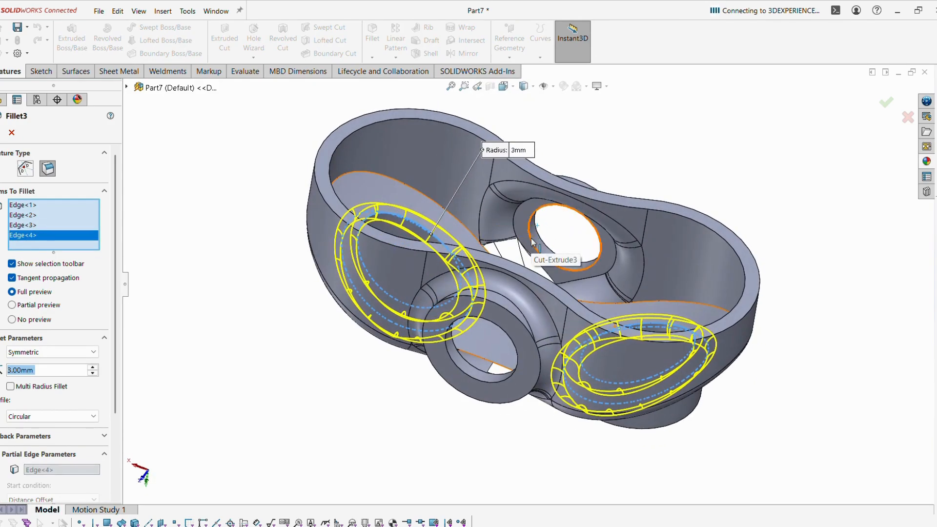
{"action": "key", "text": "Return"}
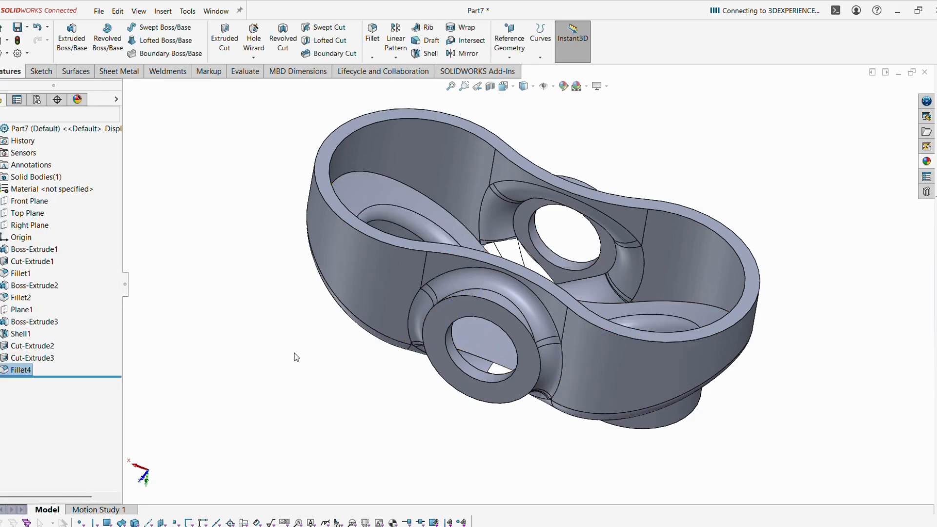
{"action": "middle_click_drag", "start_coordinate": [487, 105], "coordinate": [234, 173]}
{"action": "scroll", "coordinate": [253, 240], "scroll_direction": "up", "scroll_amount": 3}
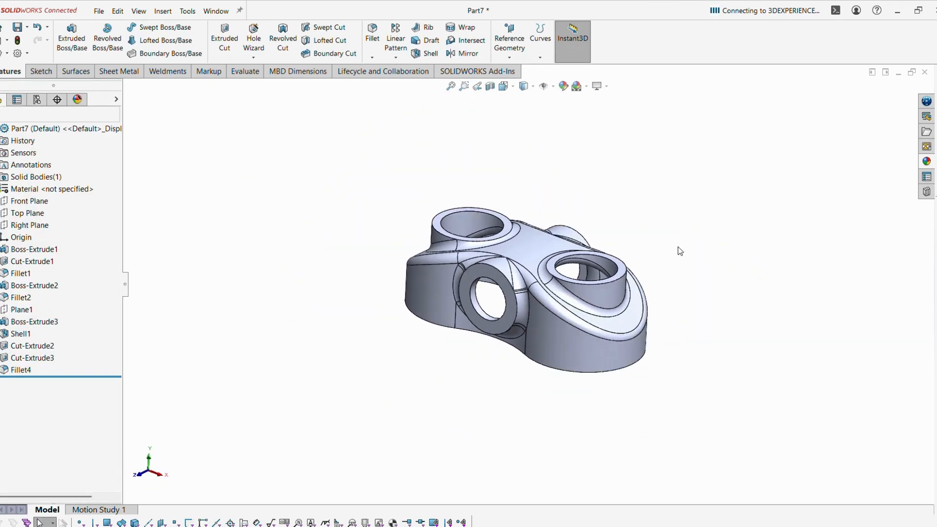